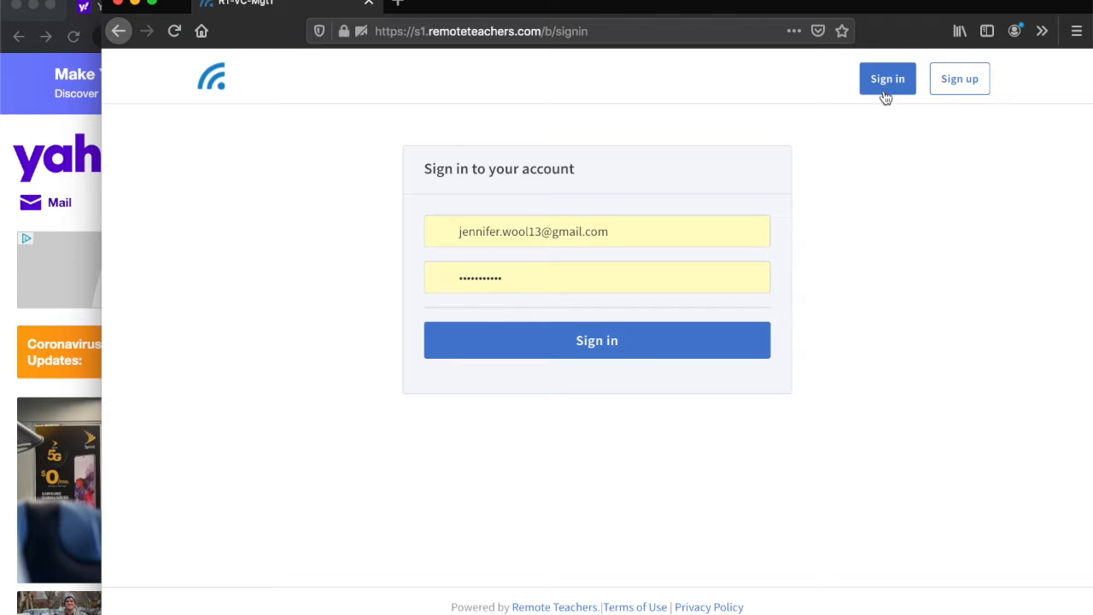
- Sign in with the prefilled account credentials and look through the home room's recordings
left_click(617, 354)
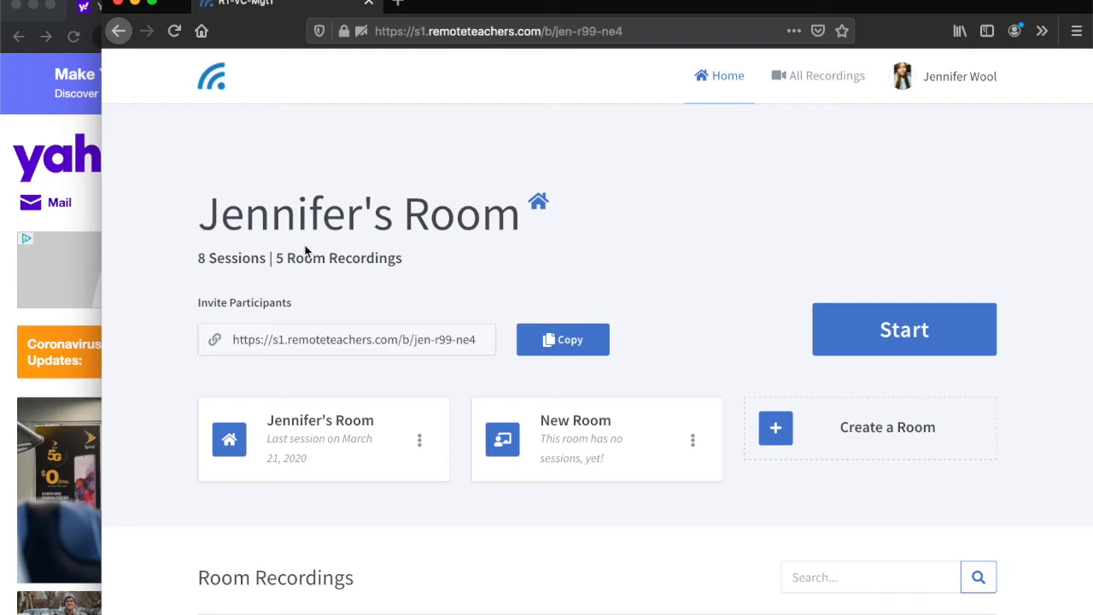
scroll(282, 290, "down", 5)
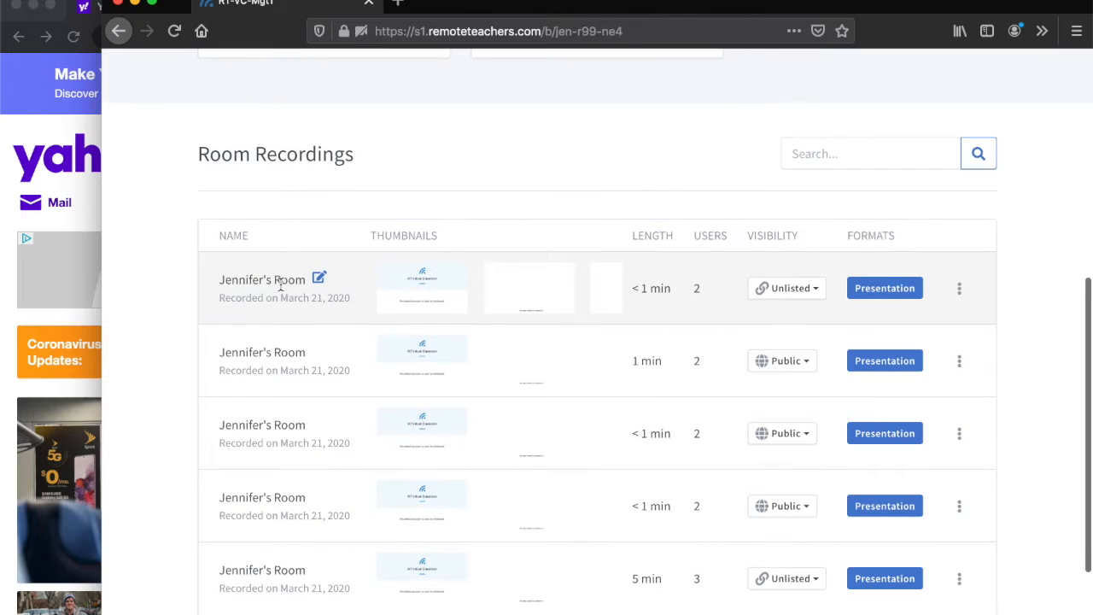
scroll(347, 388, "up", 5)
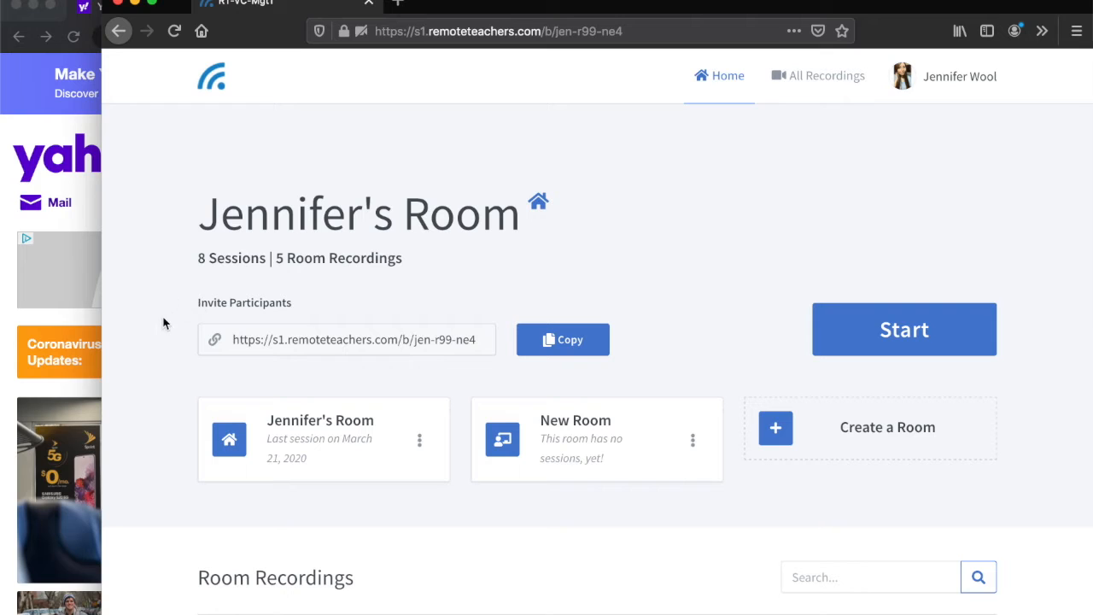
- Copy the home room's invite link and open it in the other browser window showing Yahoo
left_click(575, 349)
left_click(39, 66)
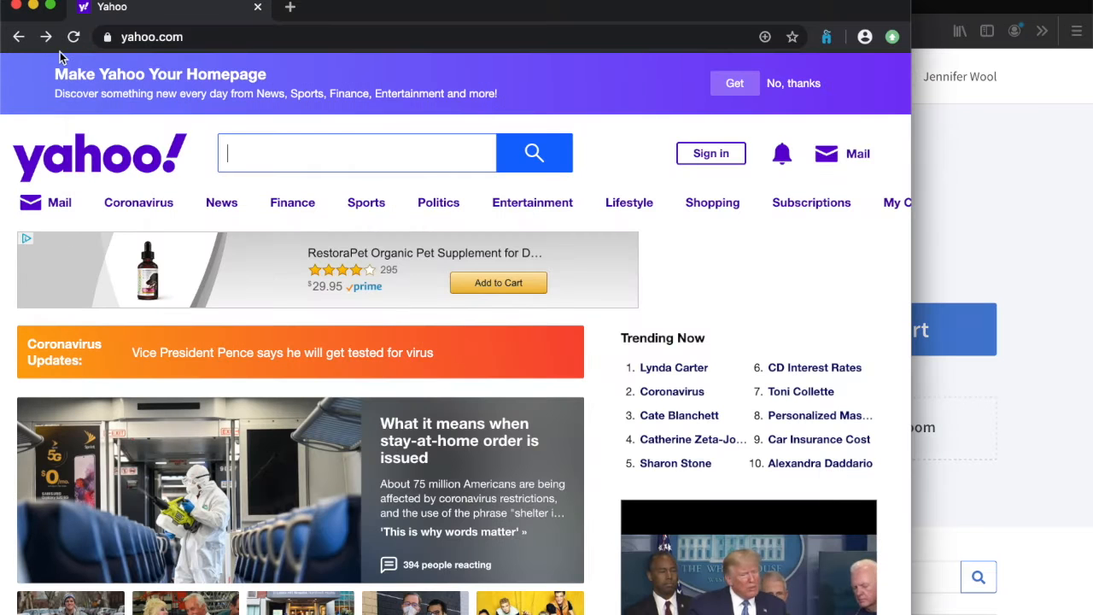
left_click(201, 36)
key("super+v")
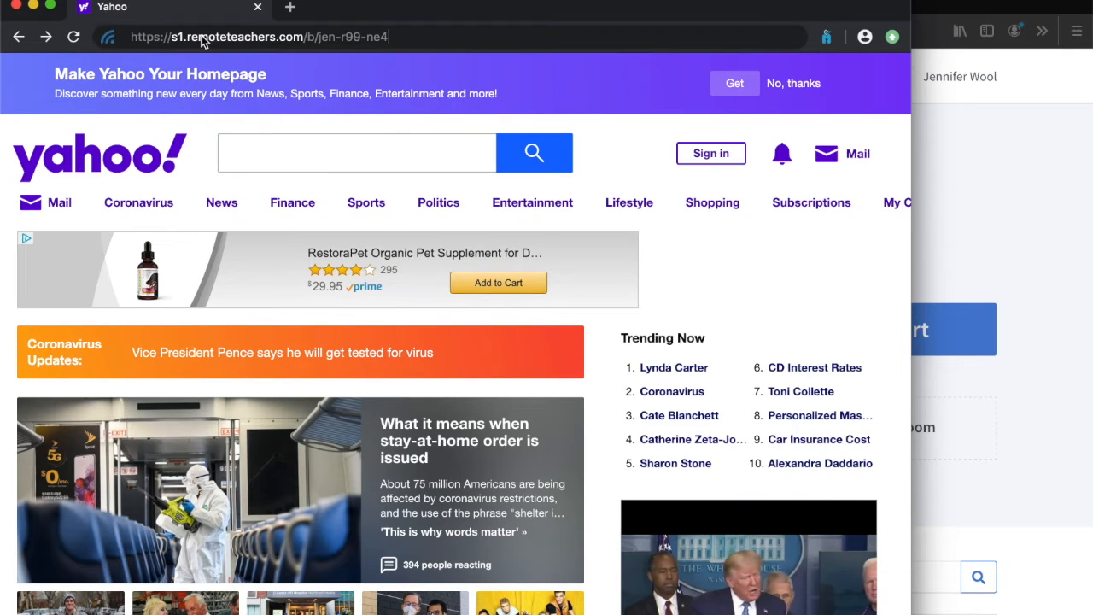
key("Return")
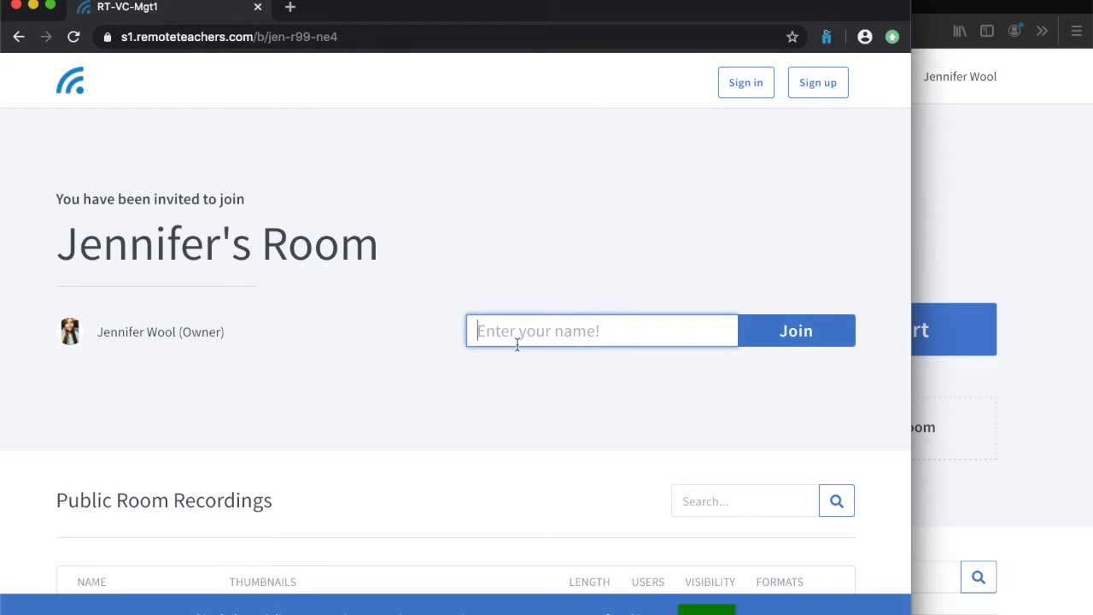
- Enter the participant's first name on the invitation page and join the room as a guest
type("Eric")
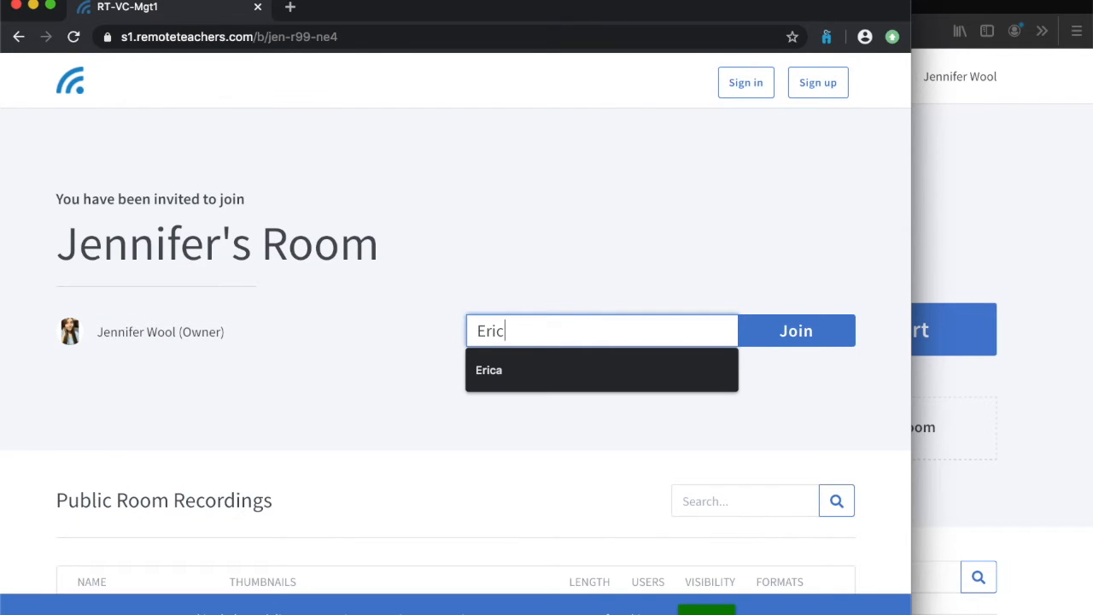
type("a")
left_click(803, 338)
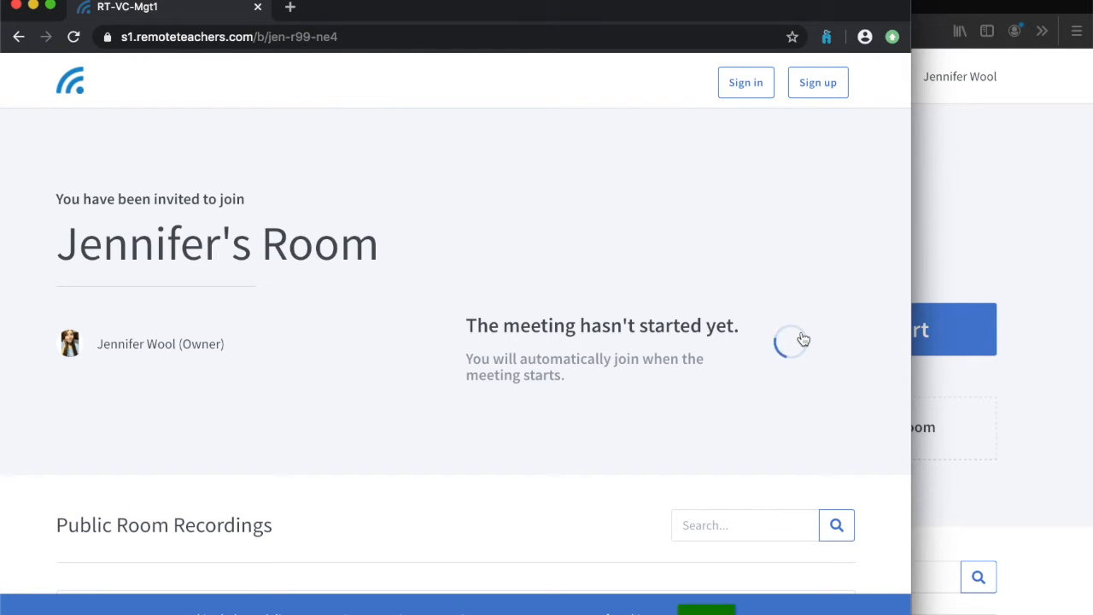
- Narrow the guest and host browser windows so that both pages can be seen side by side
left_click_drag(910, 241, 552, 250)
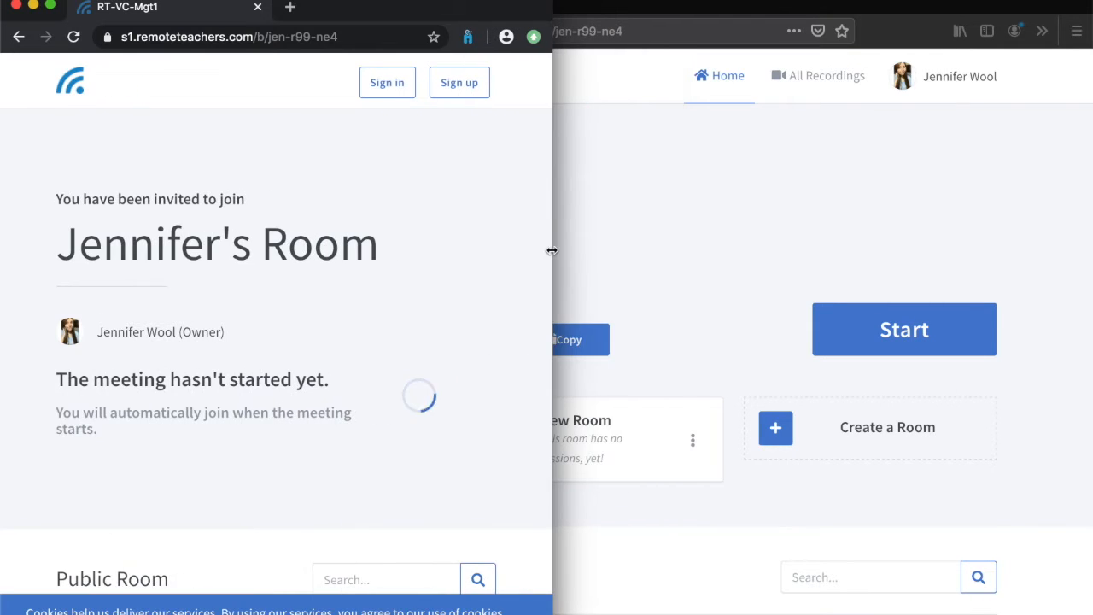
left_click(662, 218)
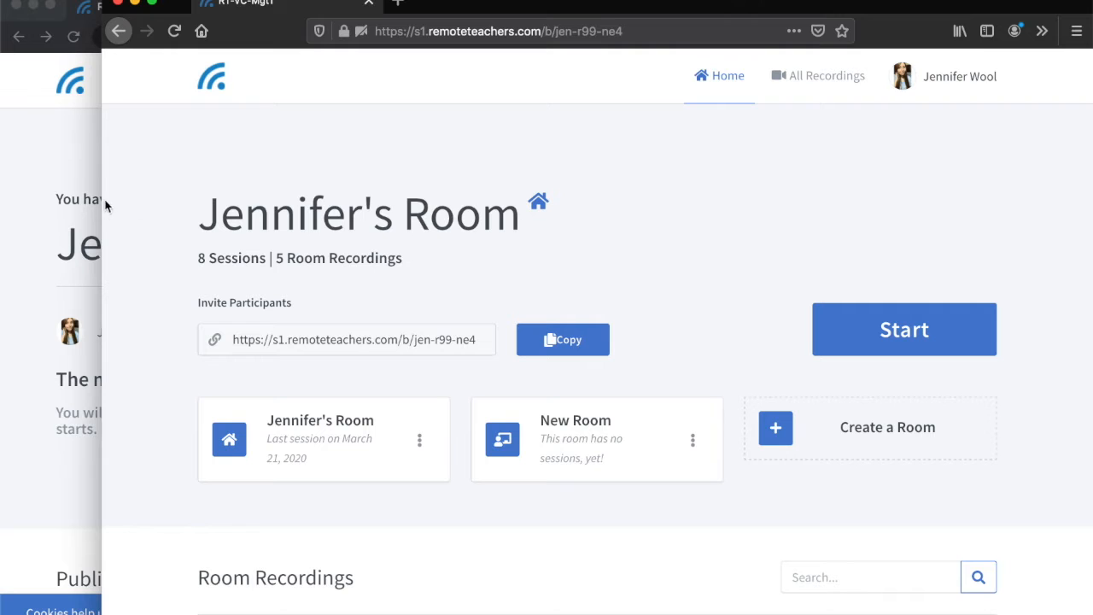
left_click_drag(103, 209, 383, 224)
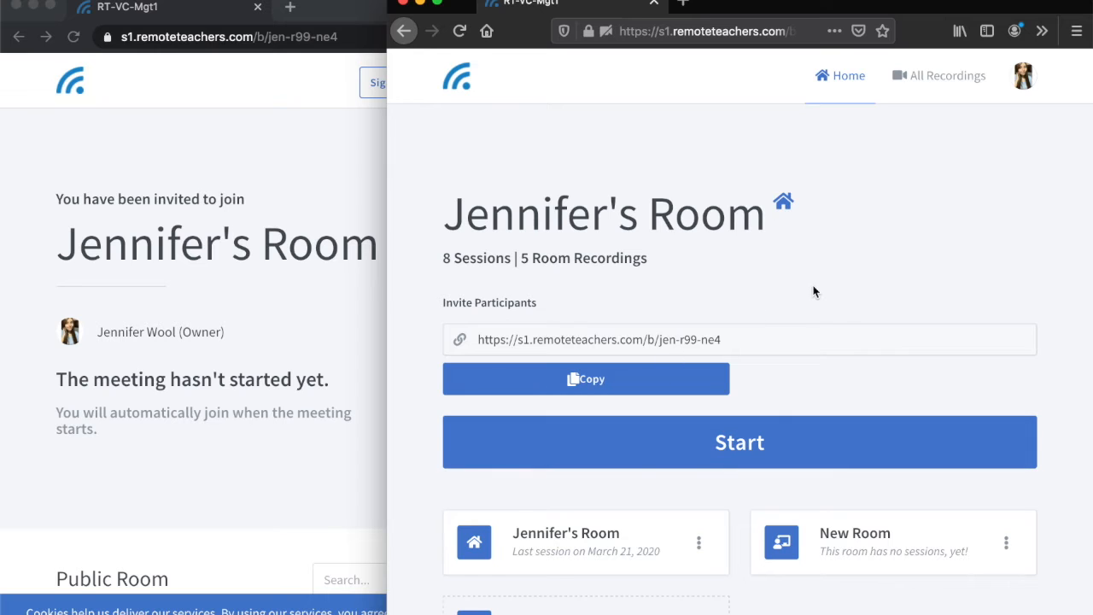
- Start the meeting as host and join its audio by microphone, allowing access, accepting the echo test and muting the microphone
scroll(813, 291, "down", 2)
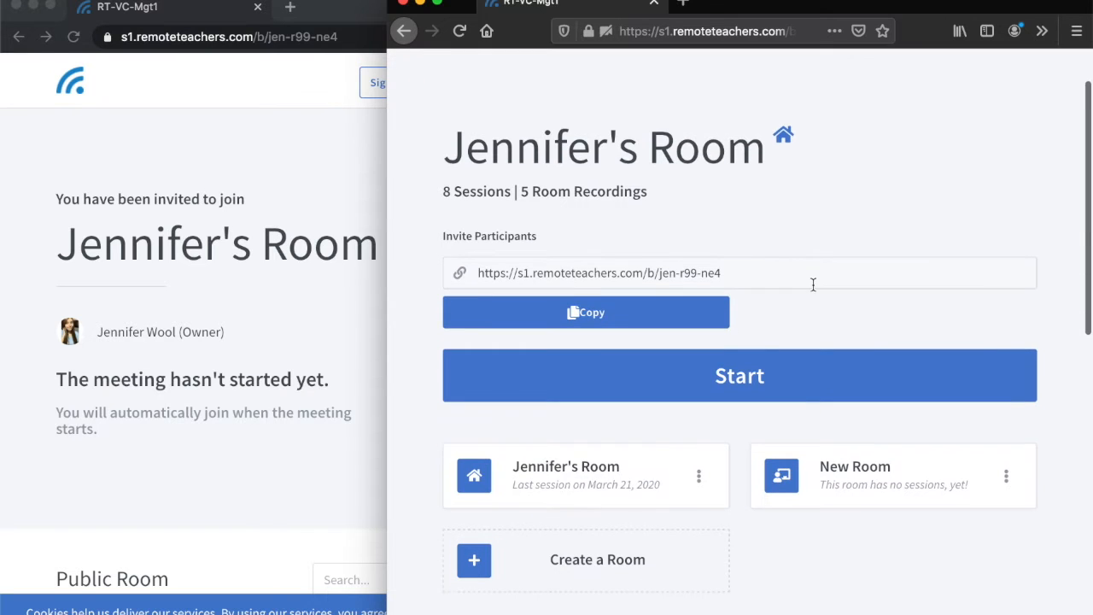
left_click(726, 386)
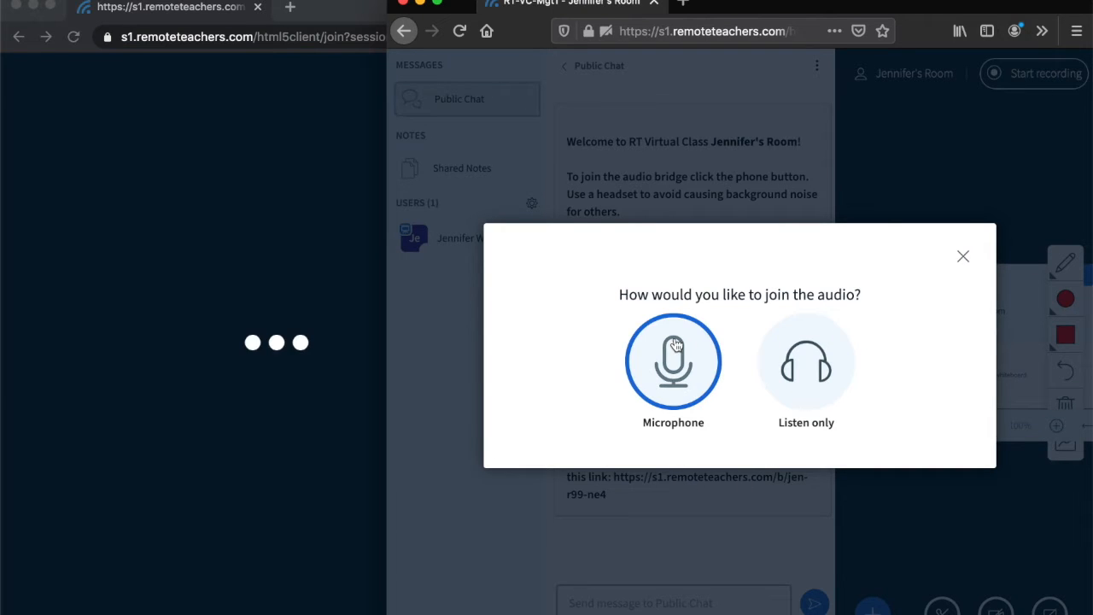
left_click(674, 343)
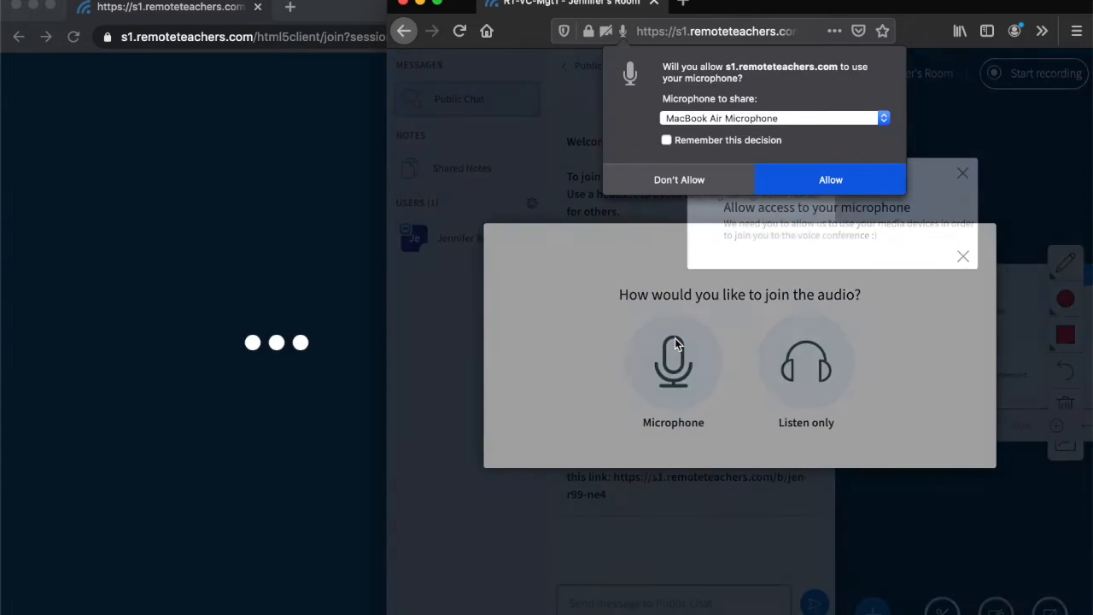
left_click(822, 178)
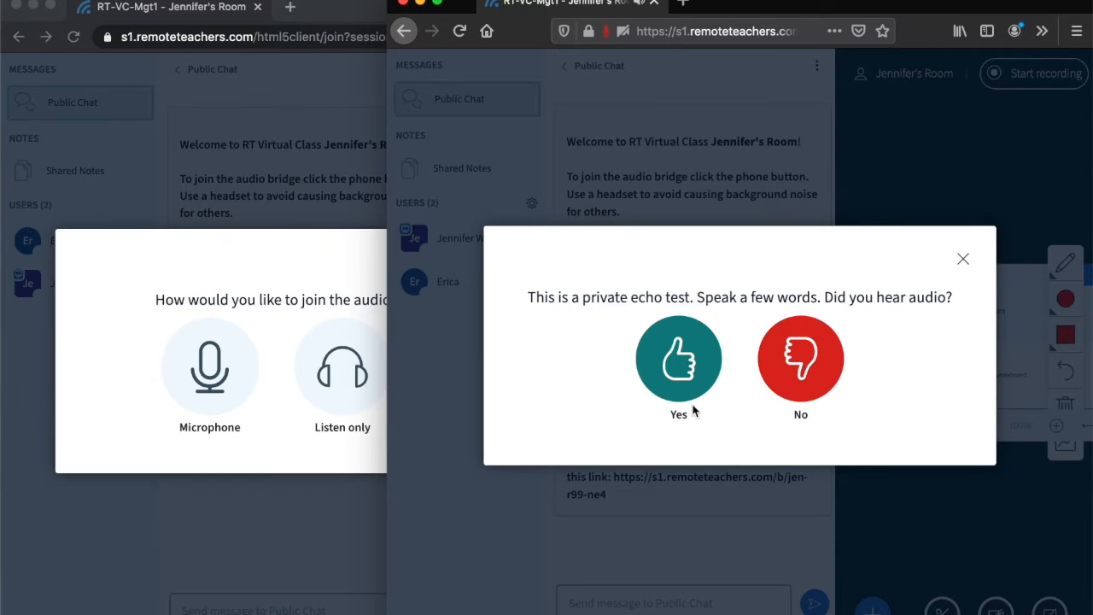
left_click(680, 379)
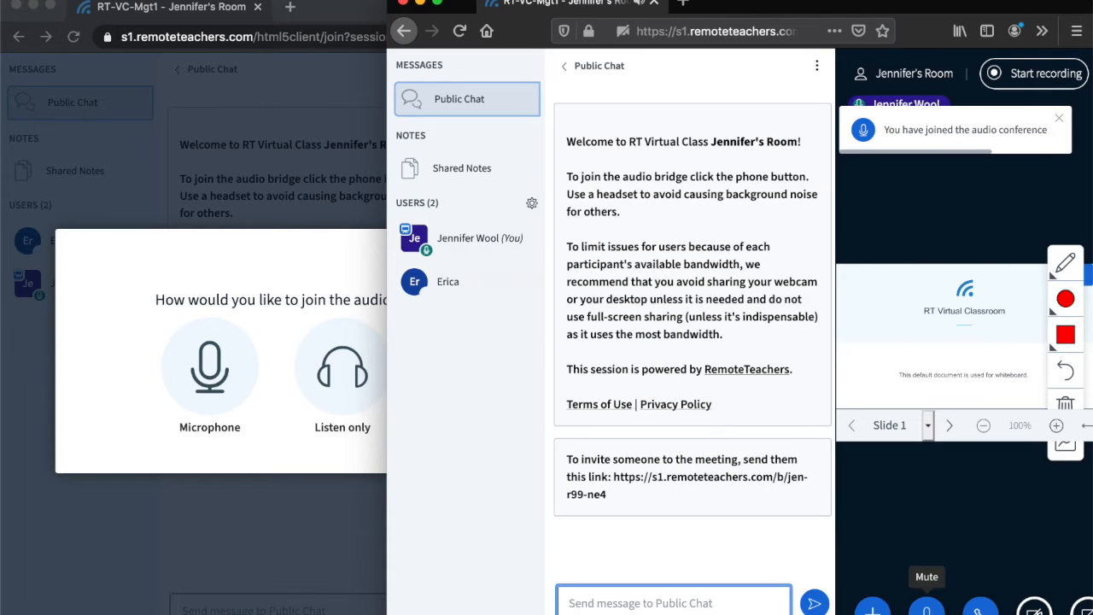
left_click(927, 608)
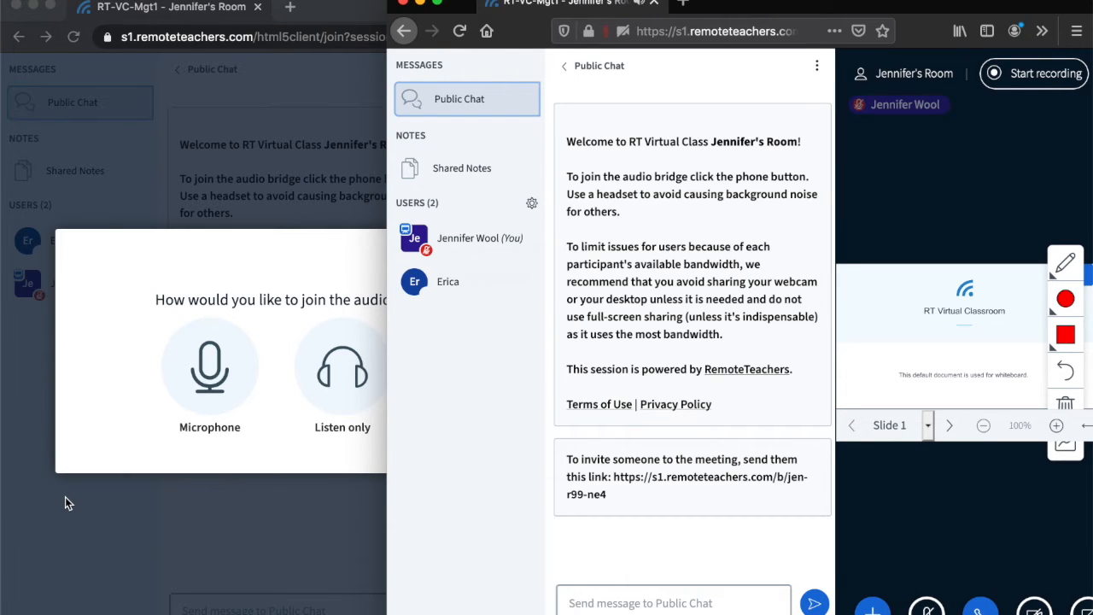
- Join the audio as listen only in the guest window, and return to the host window and widen it
left_click(111, 487)
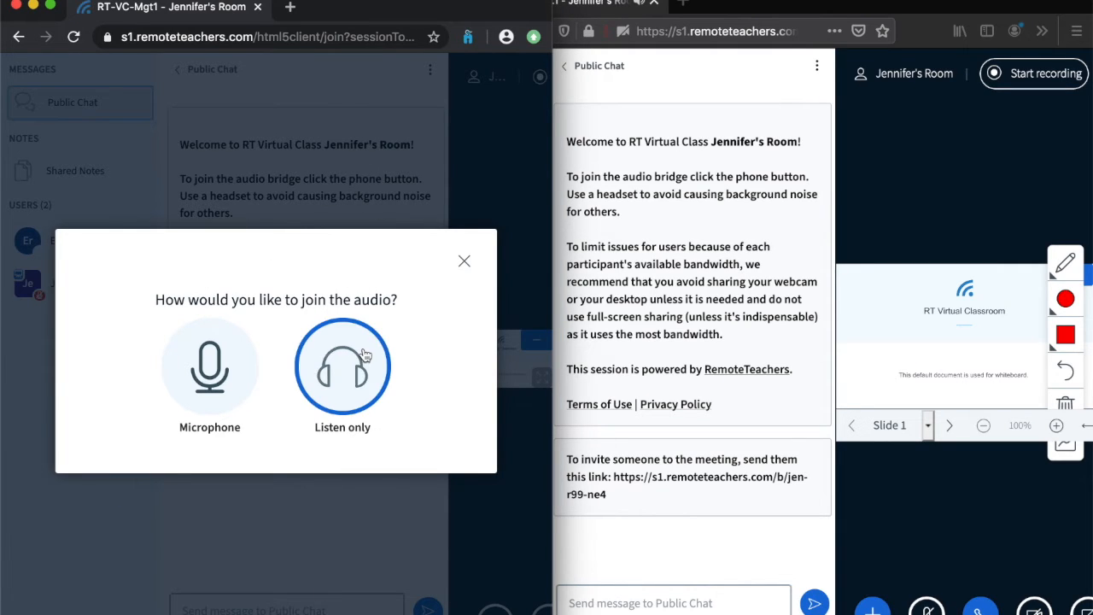
left_click(358, 396)
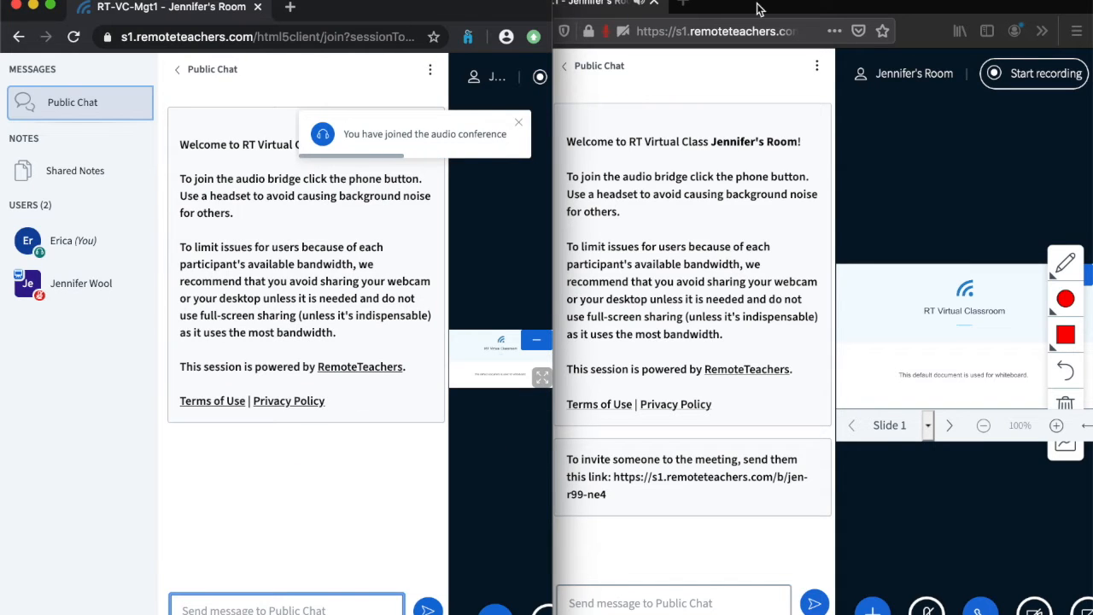
left_click(590, 476)
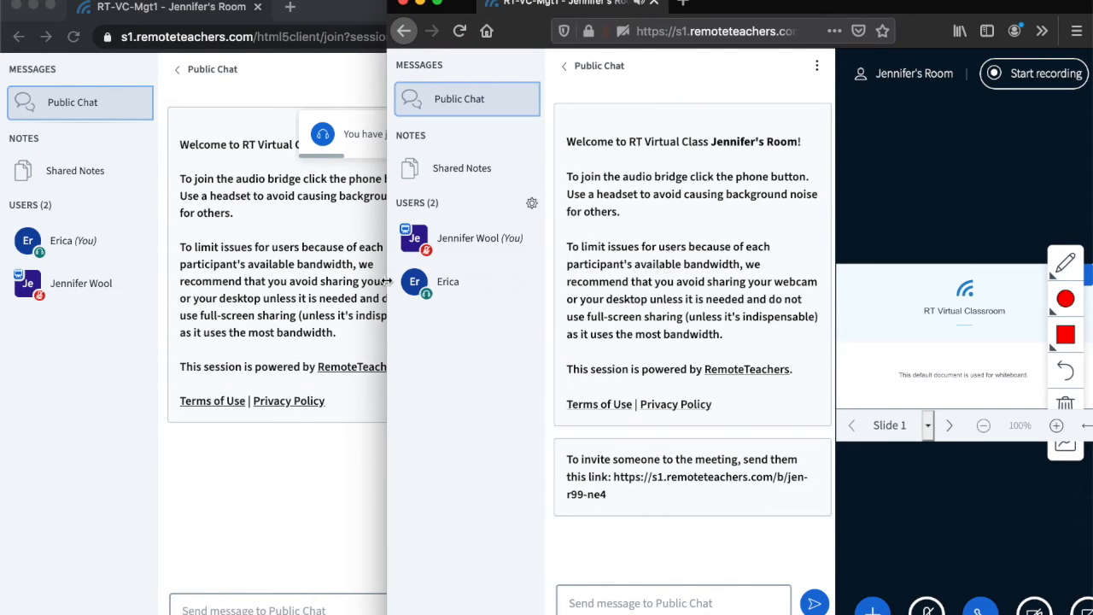
left_click_drag(388, 278, 71, 240)
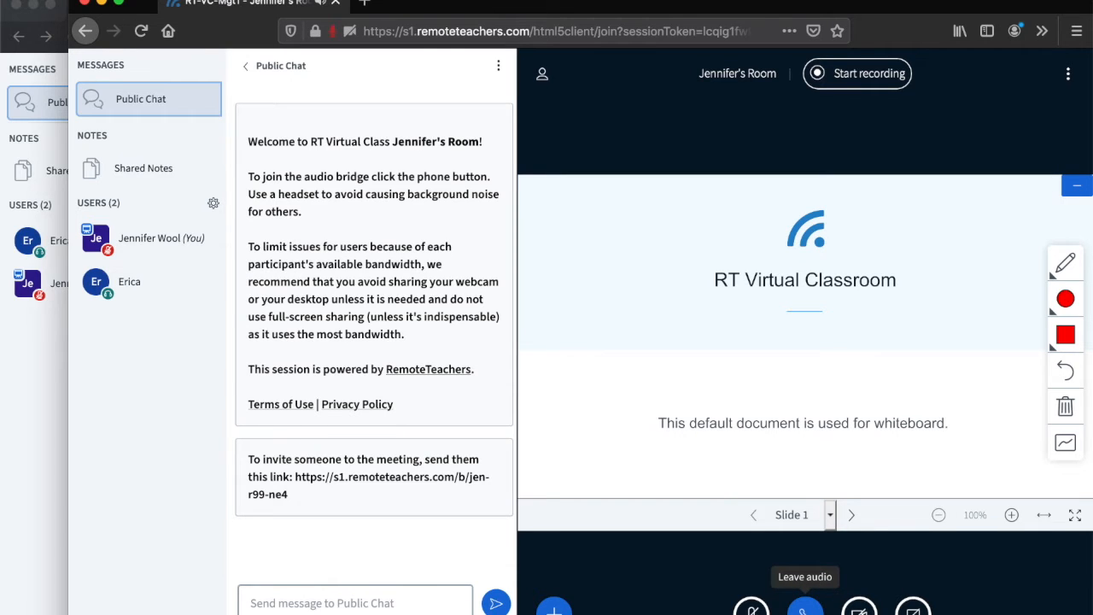
- Leave the audio conference as host and rejoin it as listen only
left_click(804, 608)
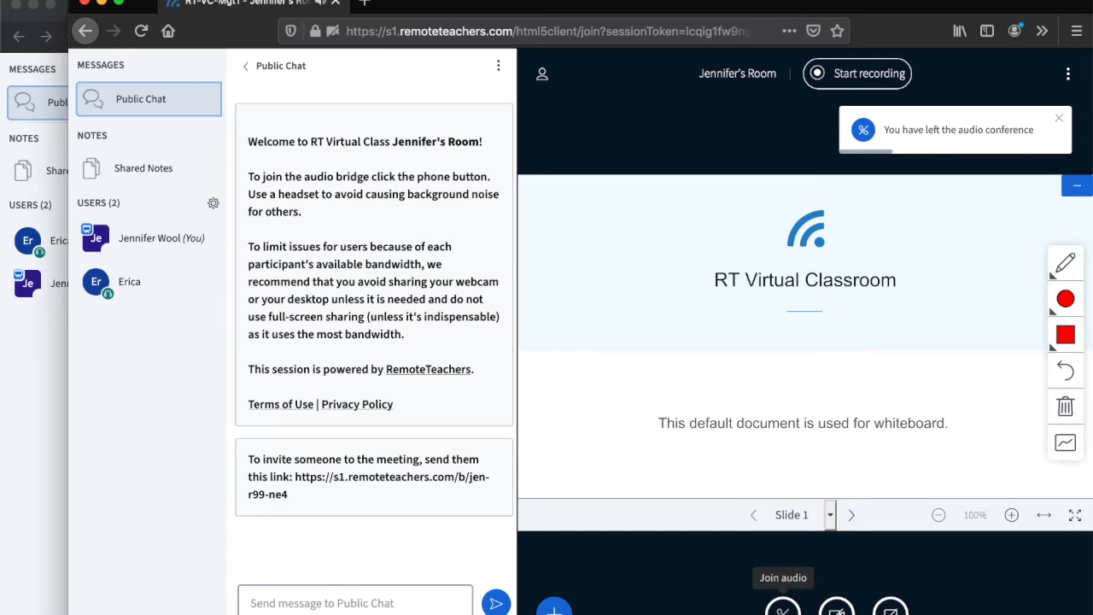
left_click(784, 609)
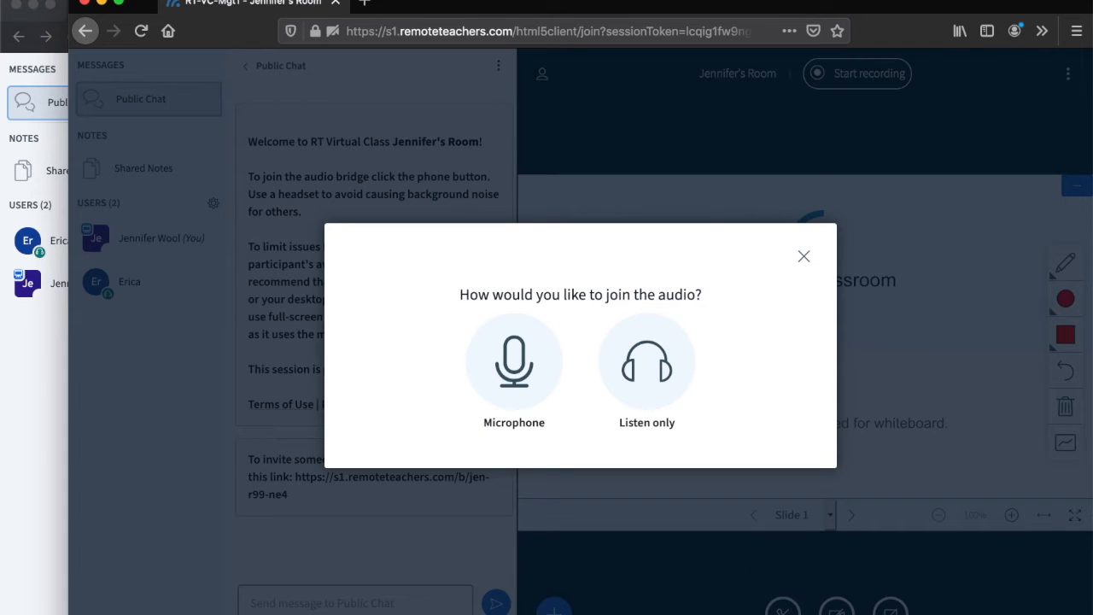
left_click(655, 366)
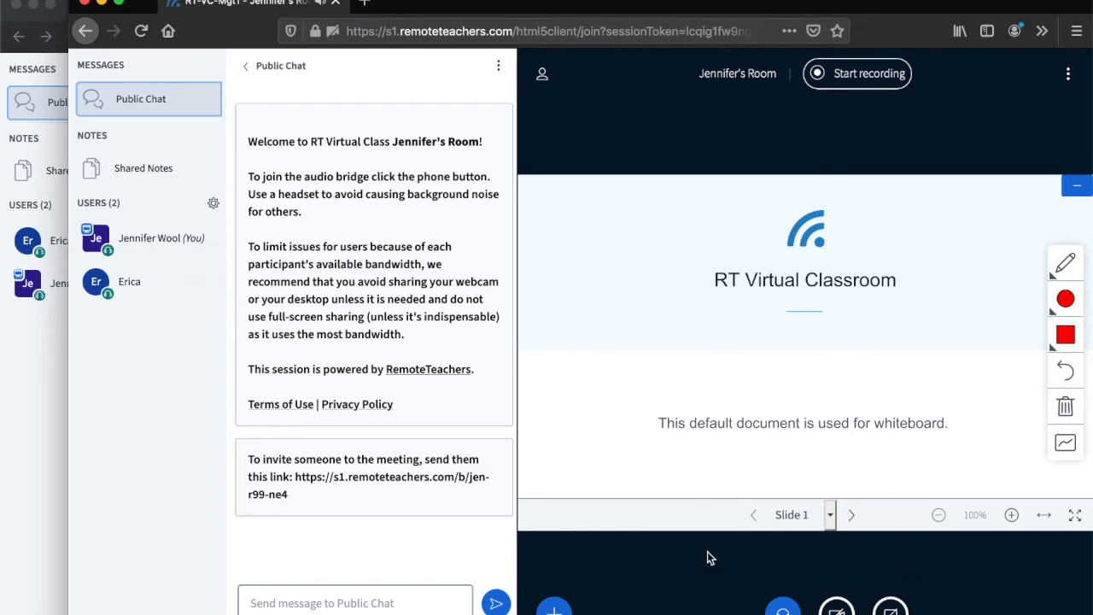
- Start recording the session and pause the recording, confirming both requests
left_click(857, 78)
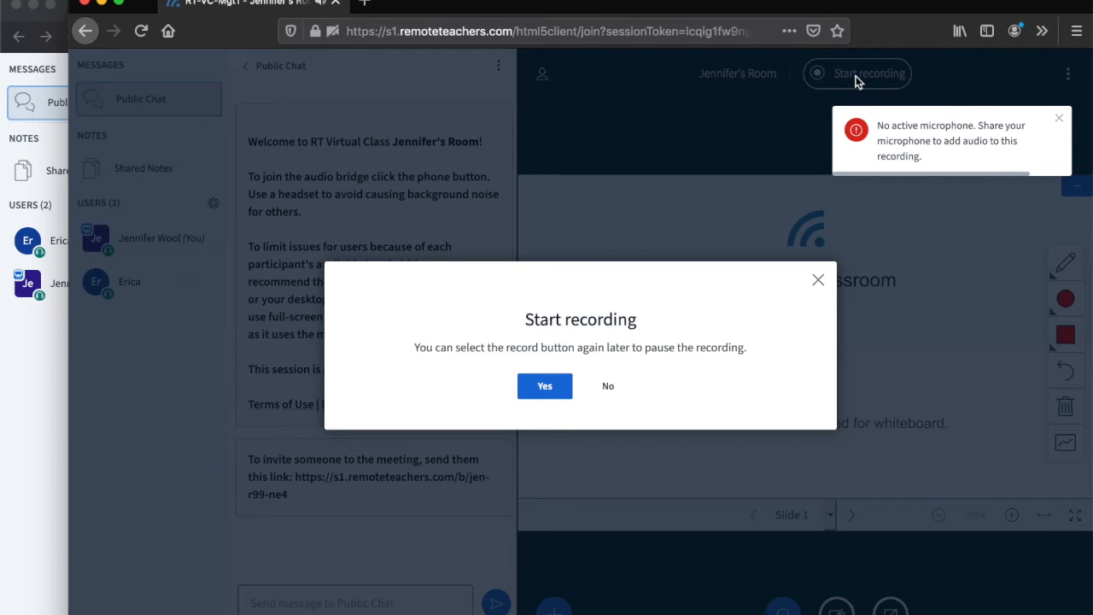
left_click(542, 391)
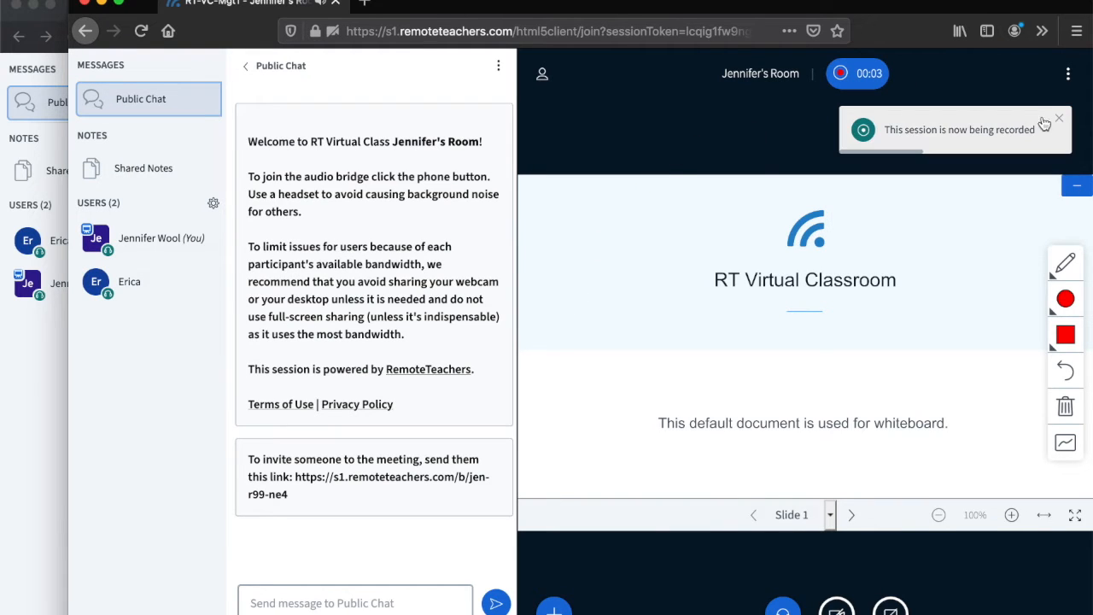
left_click(844, 74)
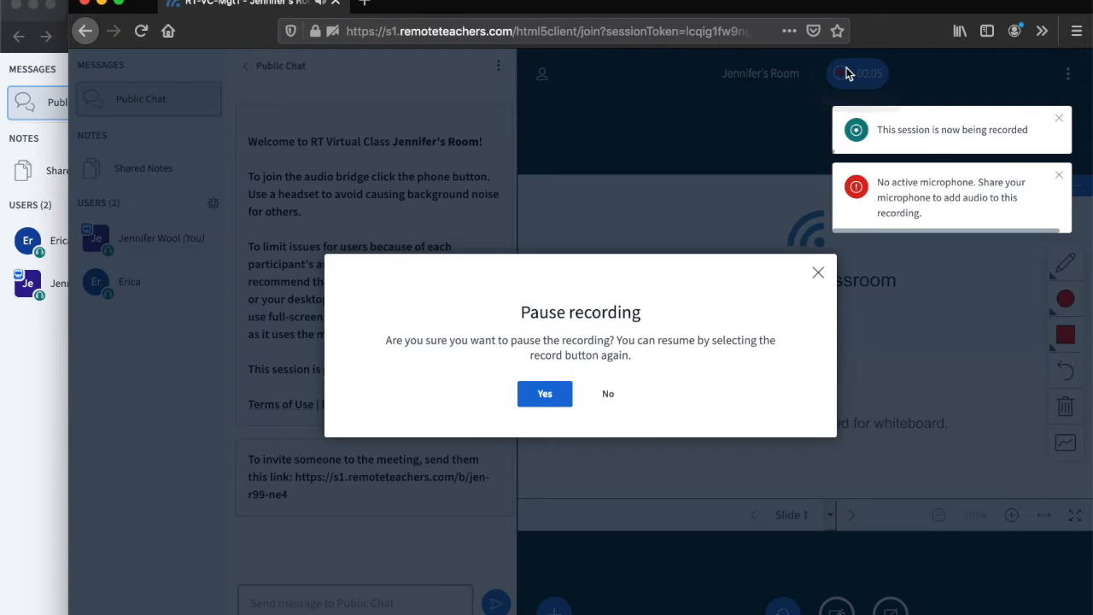
left_click(538, 399)
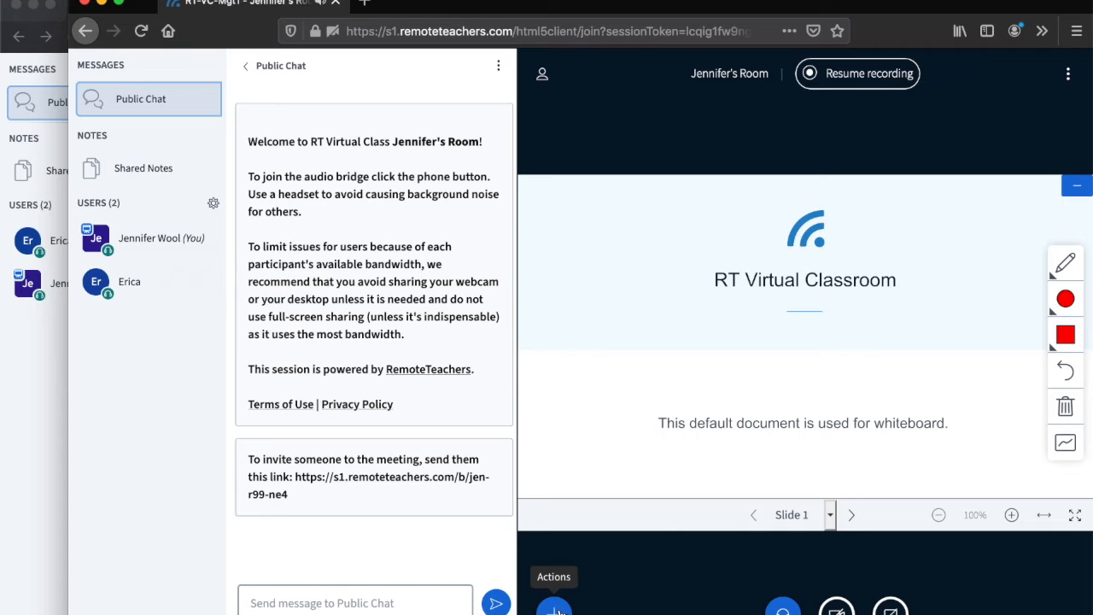
- View the available poll types, close polling without starting one, and show the user management options
left_click(555, 610)
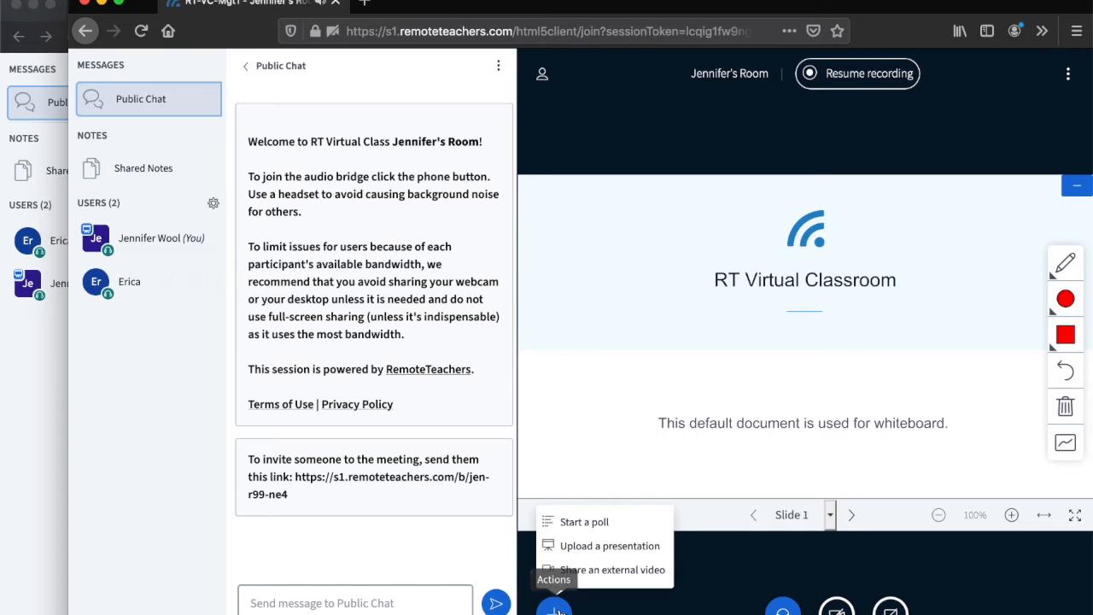
left_click(586, 521)
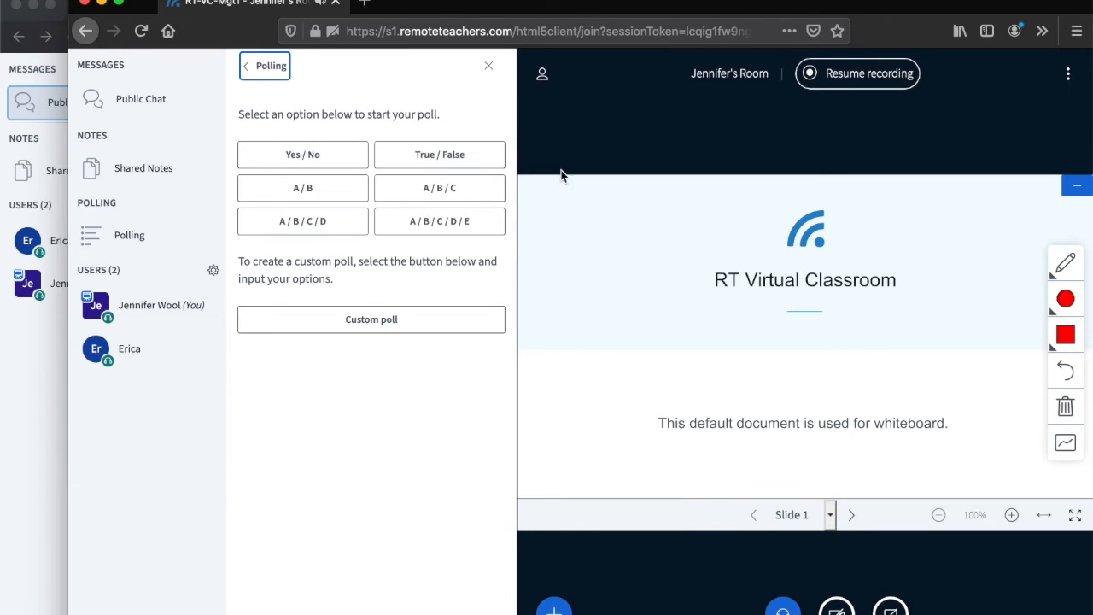
left_click(488, 66)
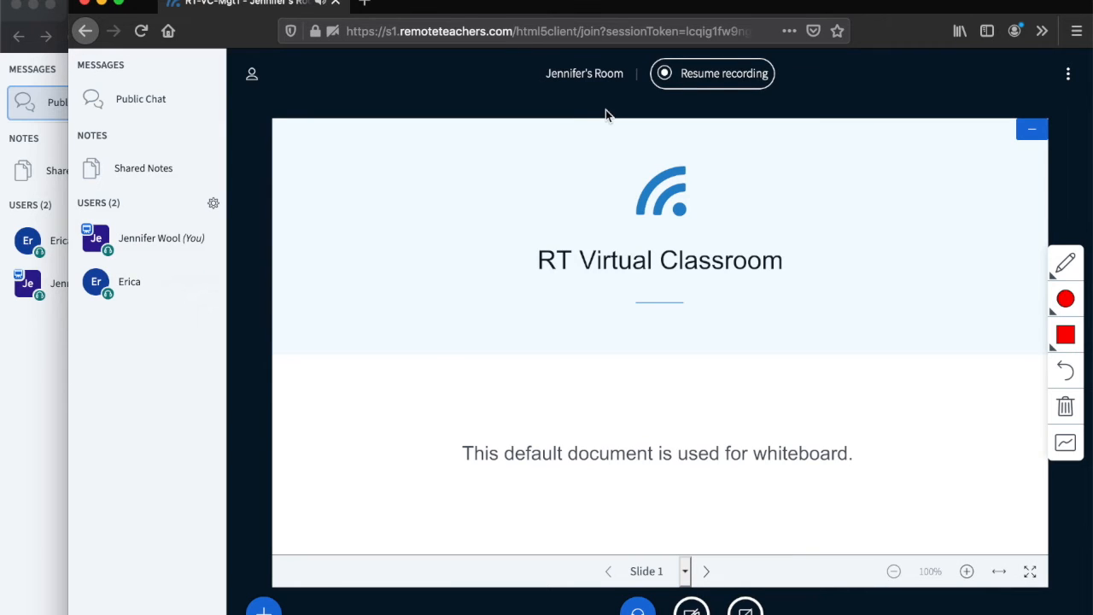
left_click(215, 207)
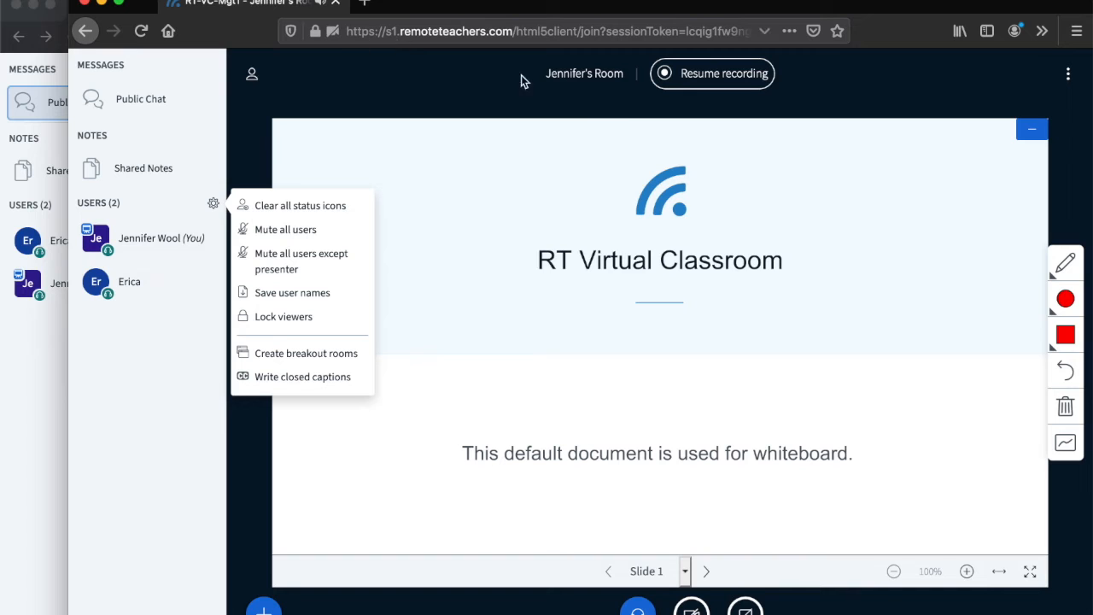
- Open the public chat and send the message "hey"
left_click(168, 98)
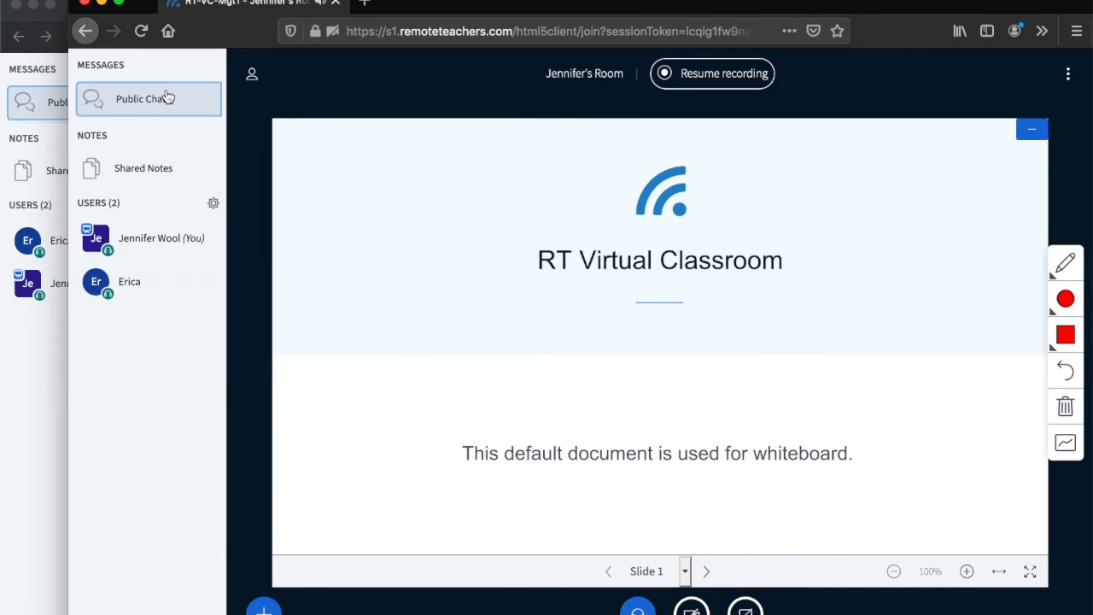
type("he")
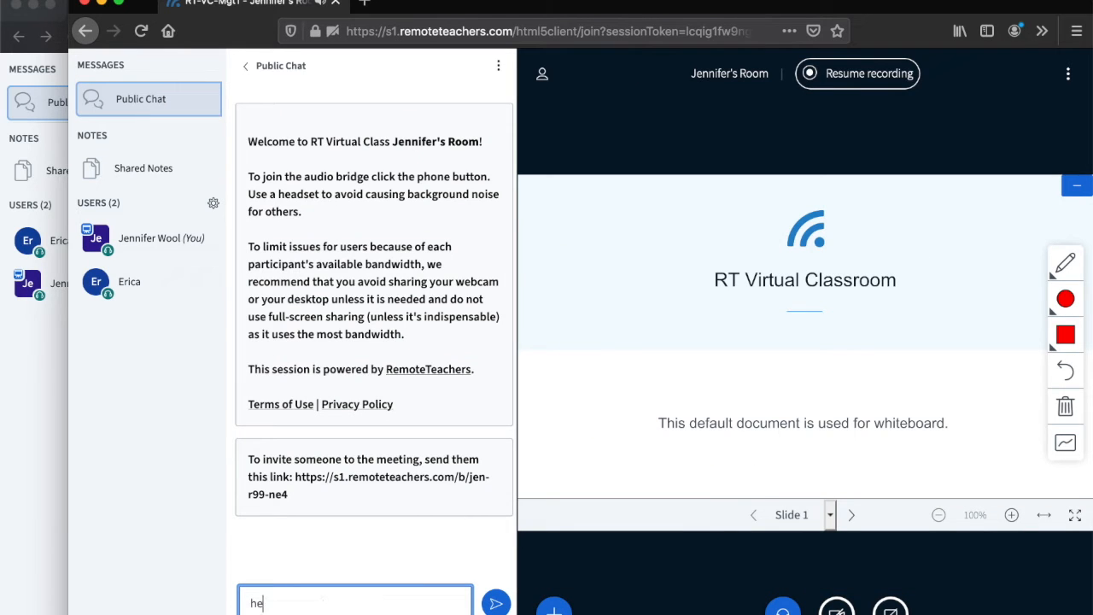
type("y")
key("Return")
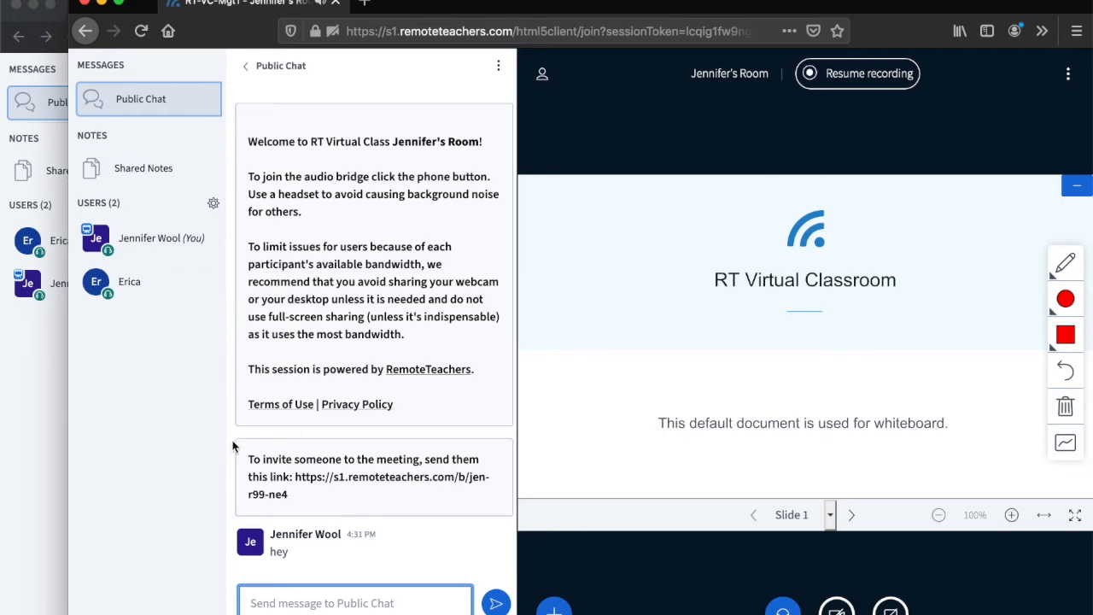
- Write "Notes" in the shared notes as host and open the shared notes in the guest's window
left_click(134, 168)
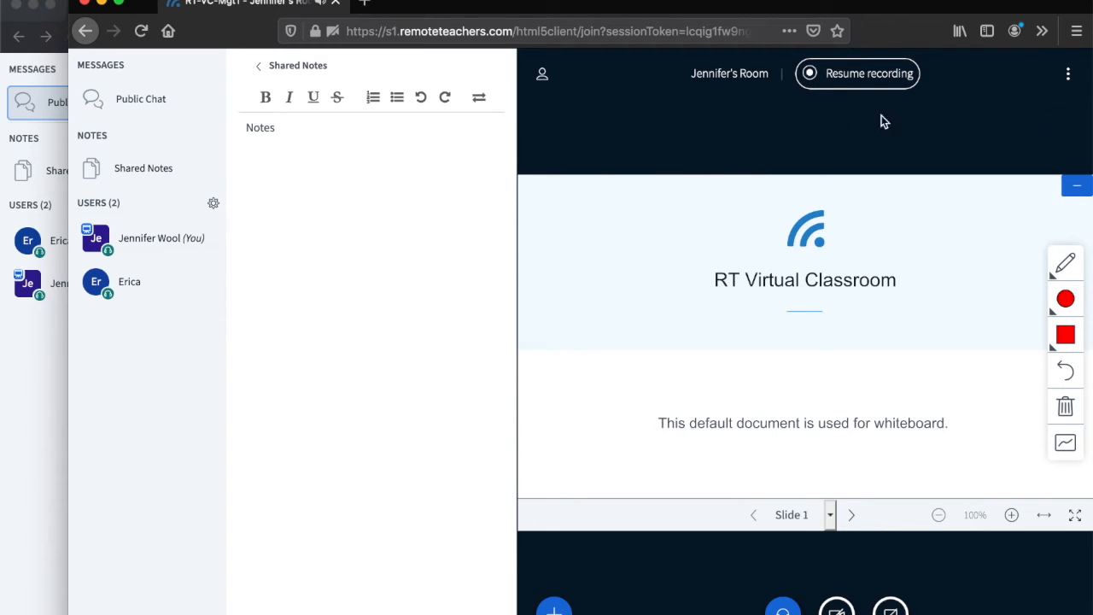
left_click(16, 373)
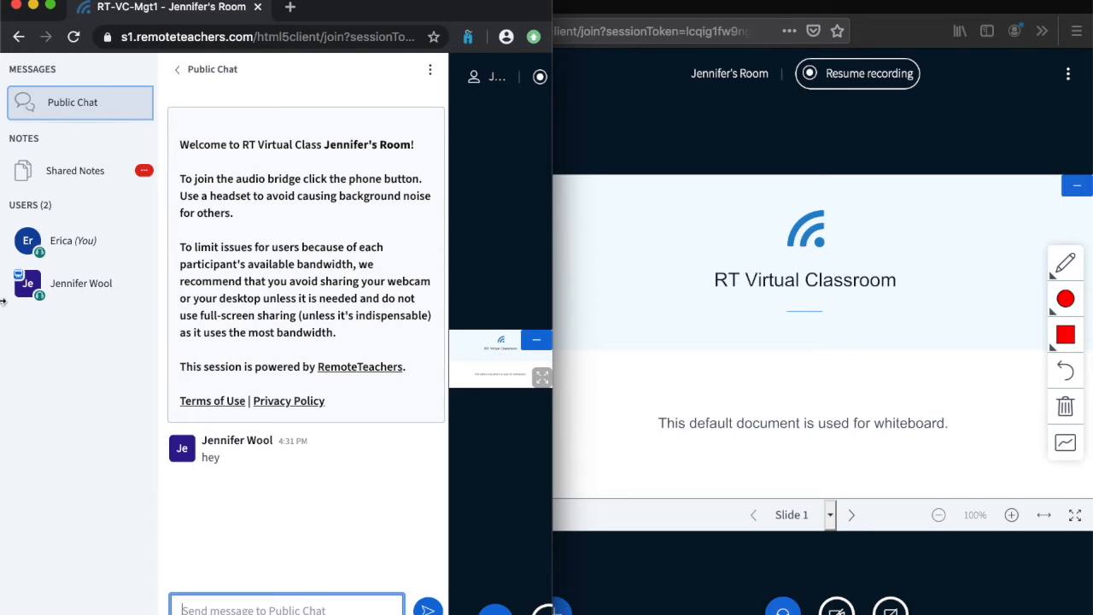
left_click(86, 172)
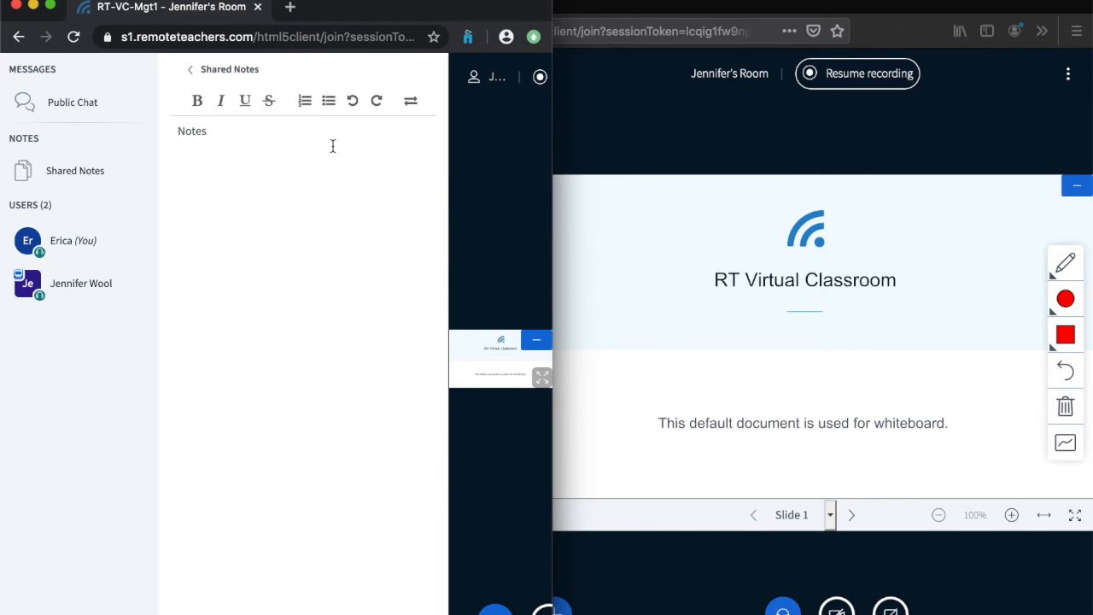
- In the host's window, draw a red check mark beside the "RT Virtual Classroom" title on slide 1
left_click(729, 124)
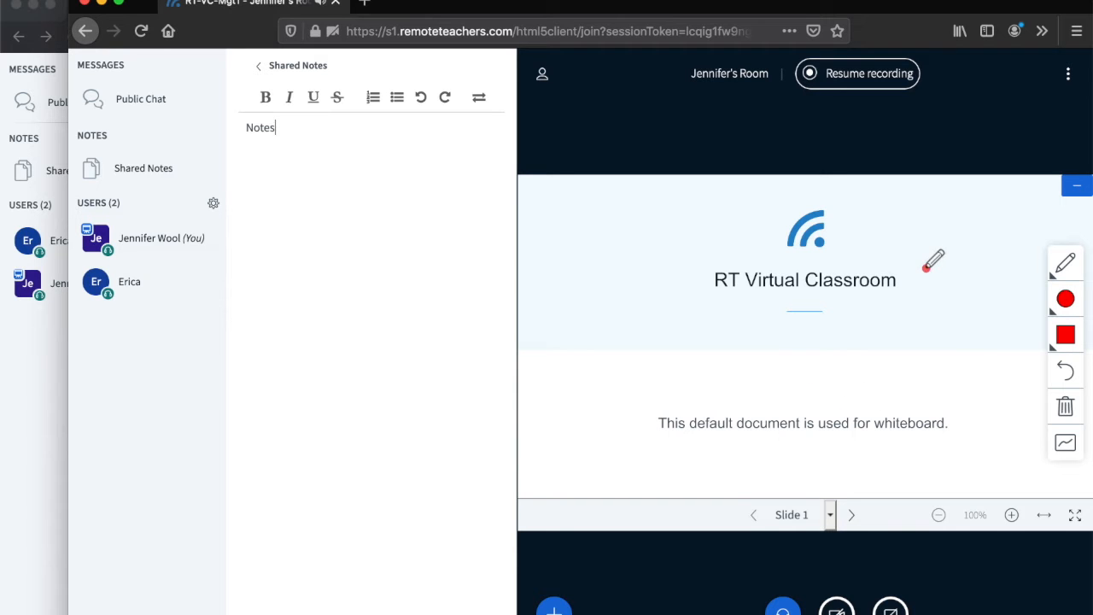
mouse_move(900, 250)
left_mouse_down()
mouse_move(916, 282)
mouse_move(967, 193)
left_mouse_up()
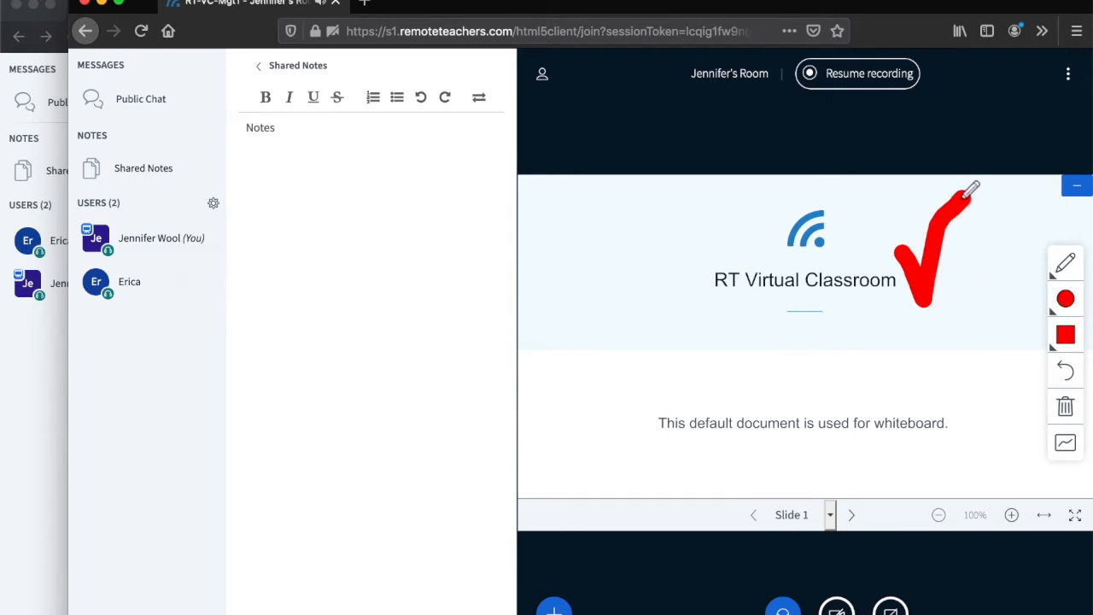
- Draw a red smiley face on the blank whiteboard of slide 2 and view it in the guest's window
left_click(854, 516)
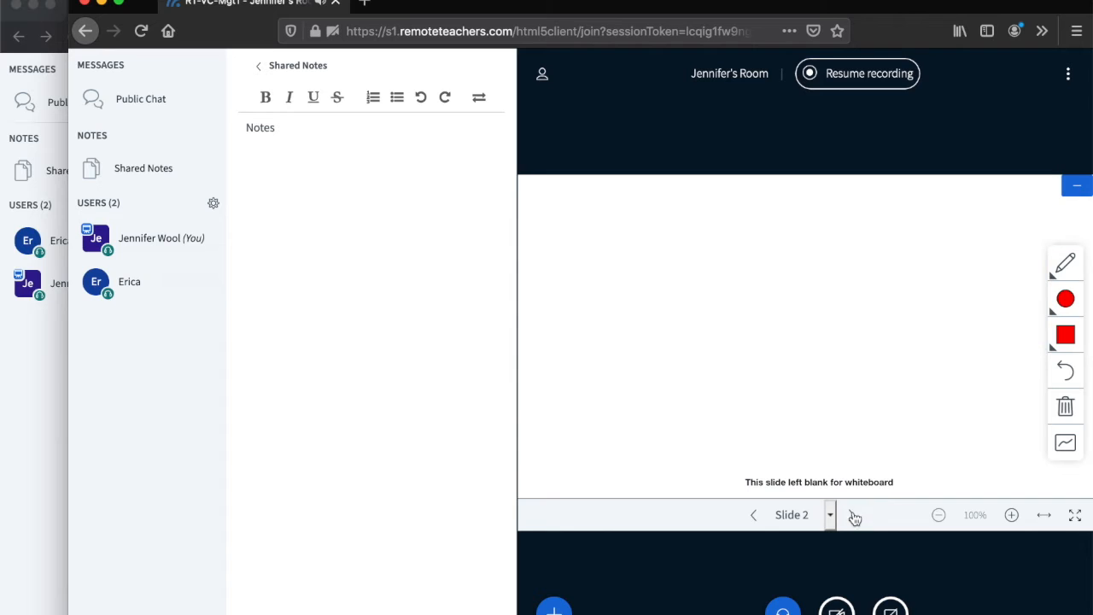
left_click(679, 256)
left_click(763, 254)
mouse_move(622, 291)
left_mouse_down()
mouse_move(631, 304)
mouse_move(762, 343)
mouse_move(812, 281)
left_mouse_up()
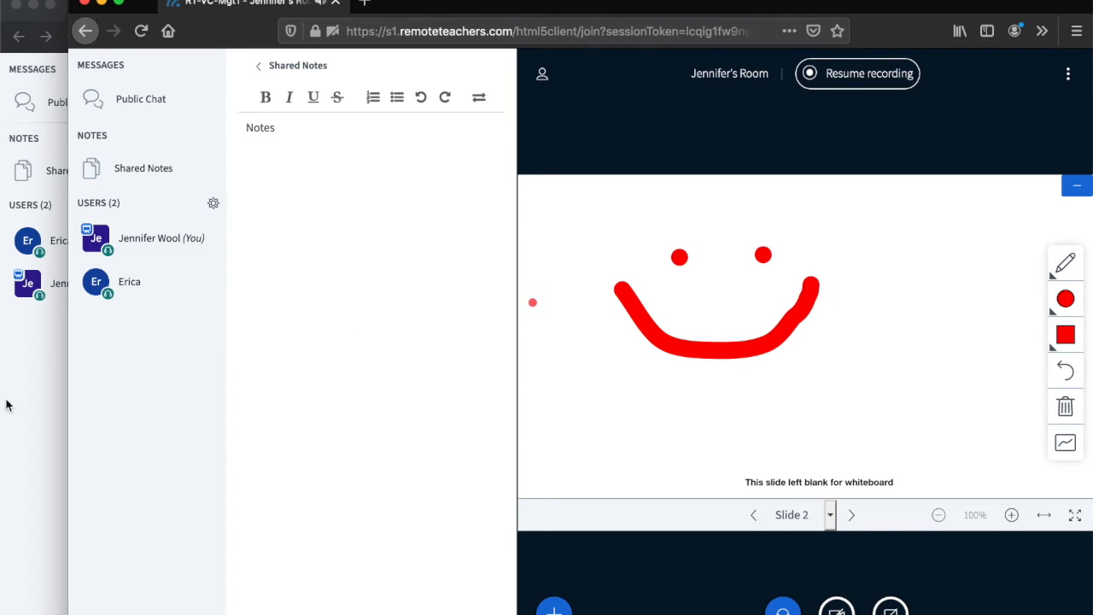
left_click(10, 461)
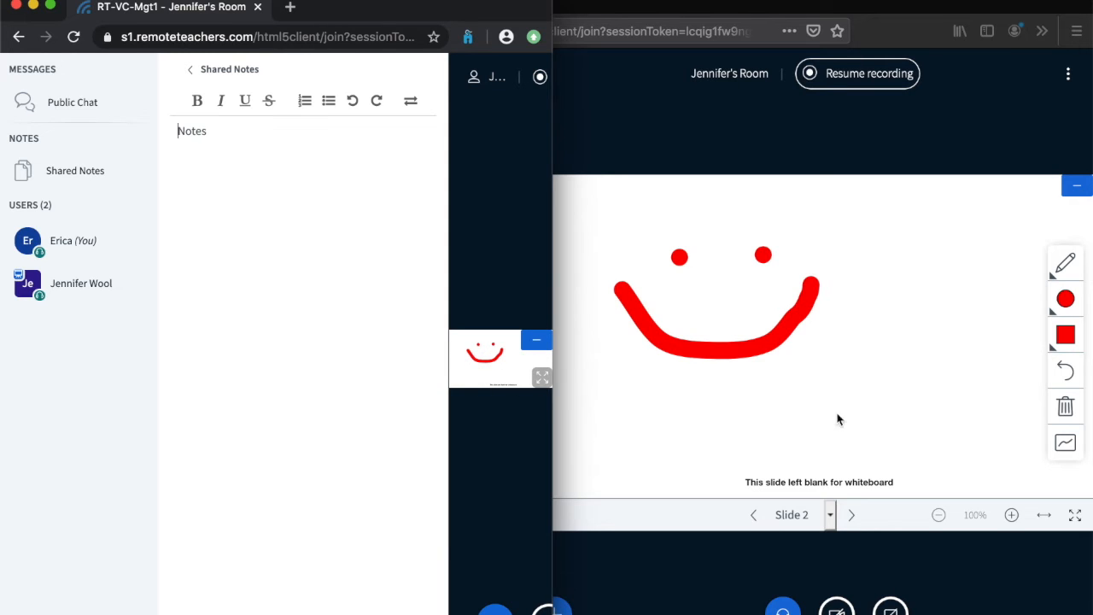
- Show the whiteboard drawing tools in the host's window and turn on the multi-user whiteboard
left_click(968, 399)
left_click(1068, 265)
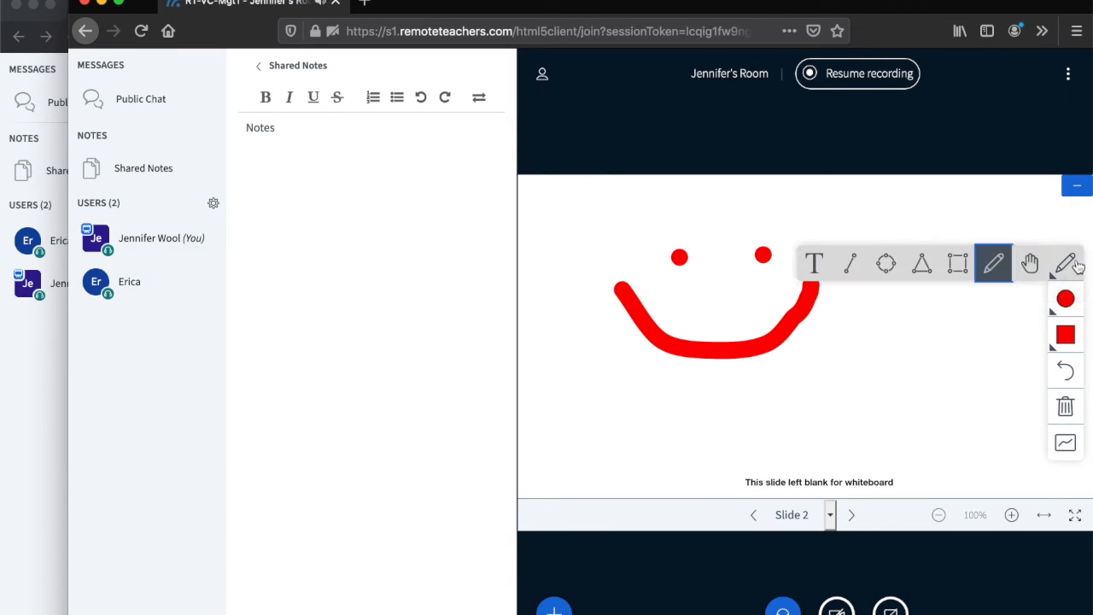
left_click(1076, 267)
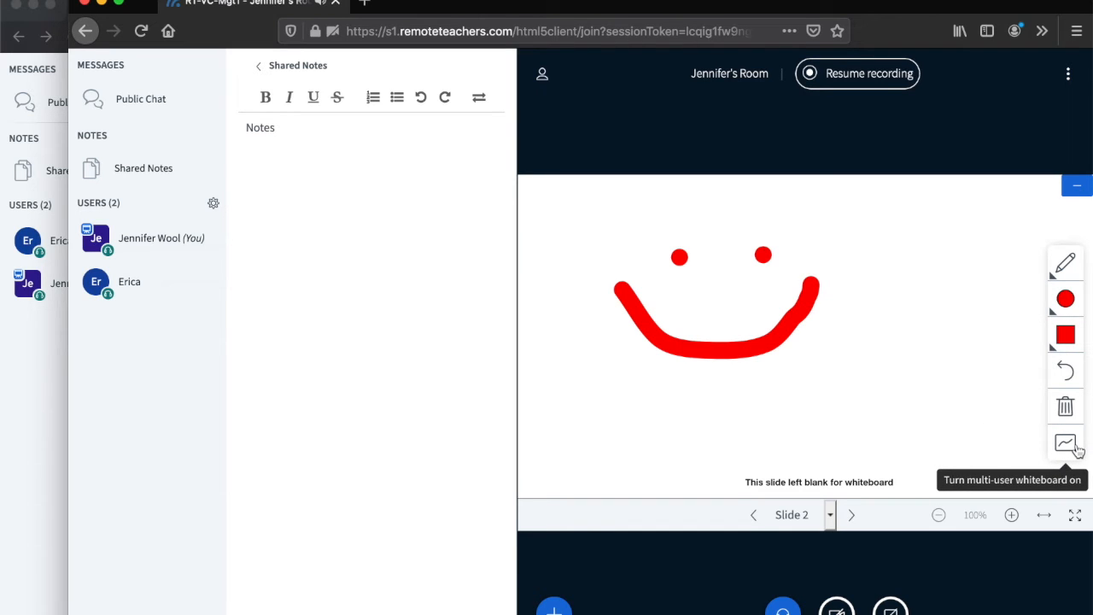
left_click(1070, 446)
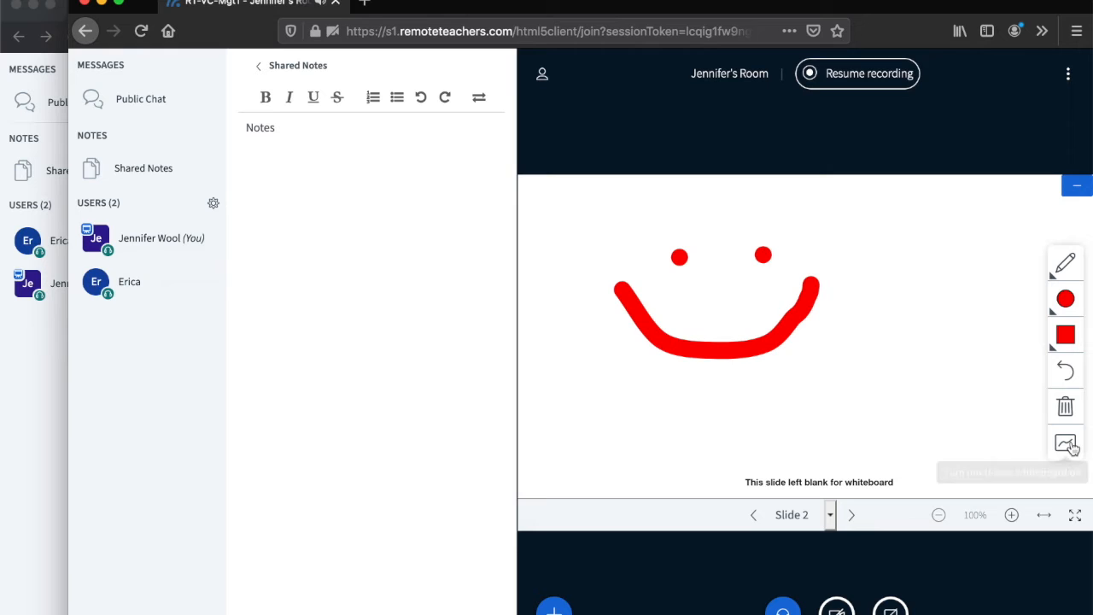
- Widen the guest's window and draw a green smiley face beside the red one as the guest
left_click(15, 387)
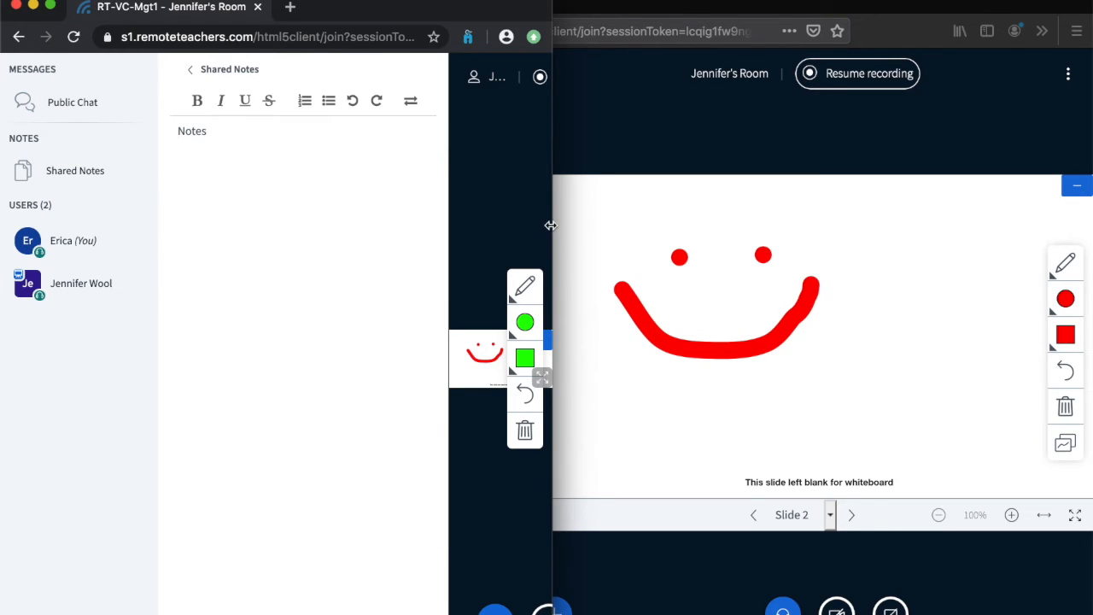
left_click_drag(551, 224, 910, 255)
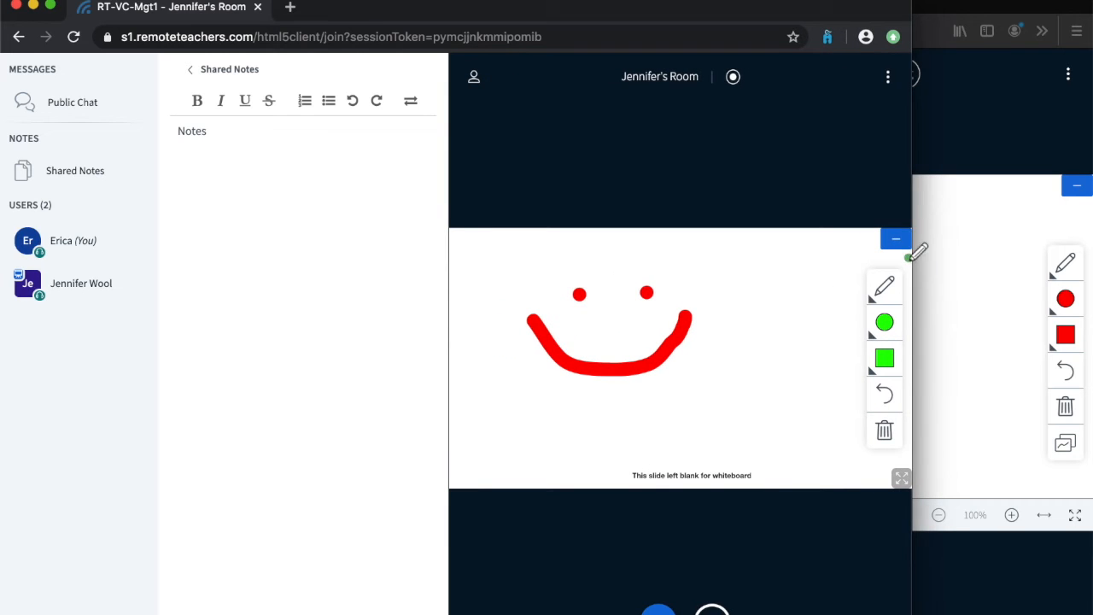
left_click(734, 347)
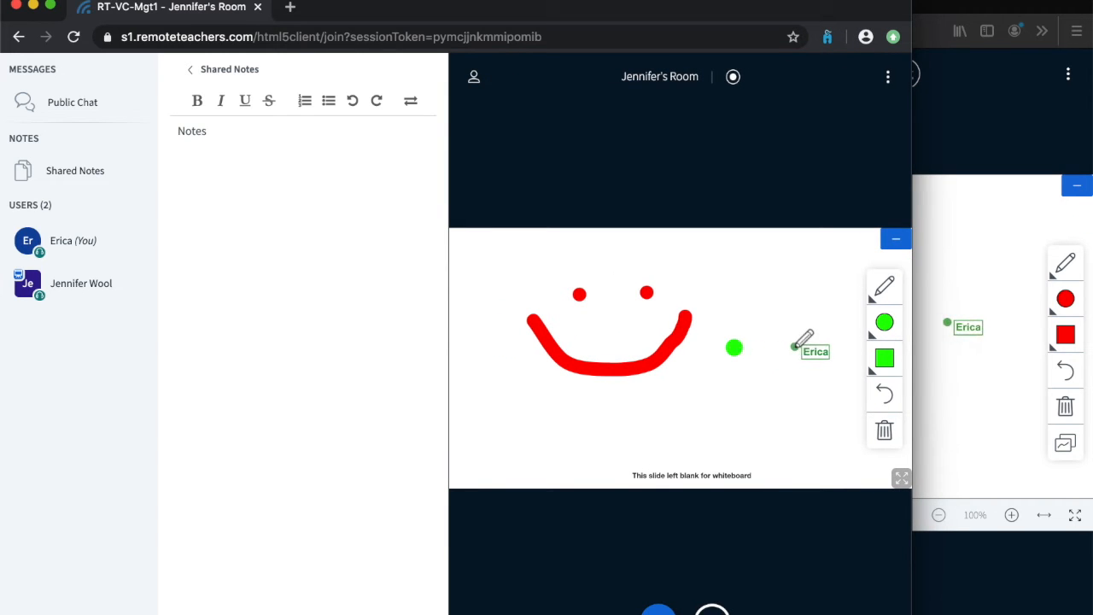
left_click(794, 346)
mouse_move(677, 379)
left_mouse_down()
mouse_move(731, 408)
mouse_move(807, 400)
mouse_move(825, 346)
left_mouse_up()
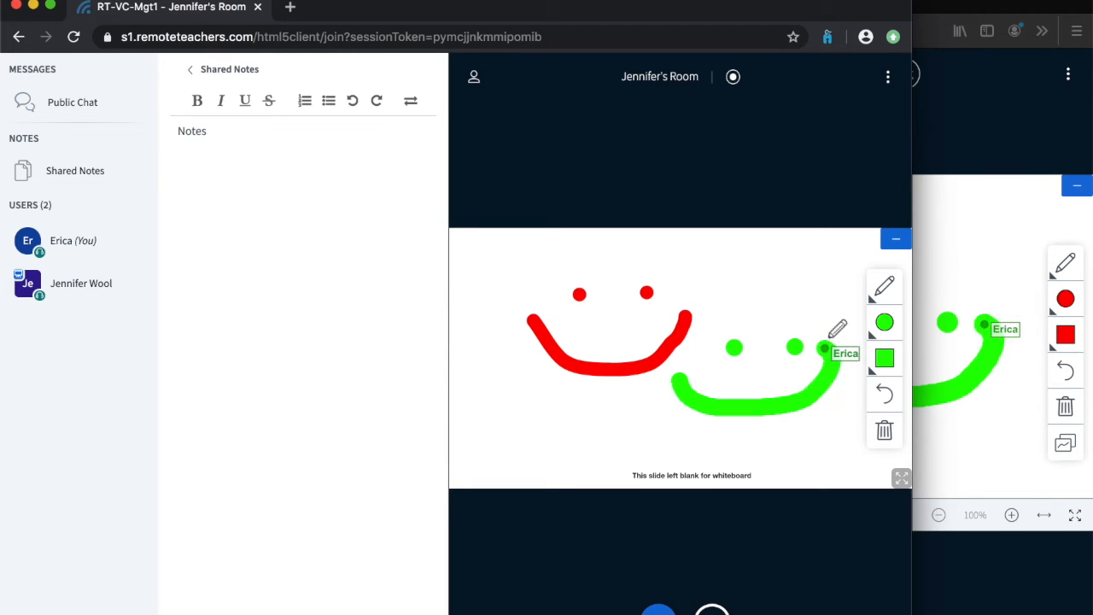
- Open the host's meeting settings, review the application options and save them
left_click(976, 127)
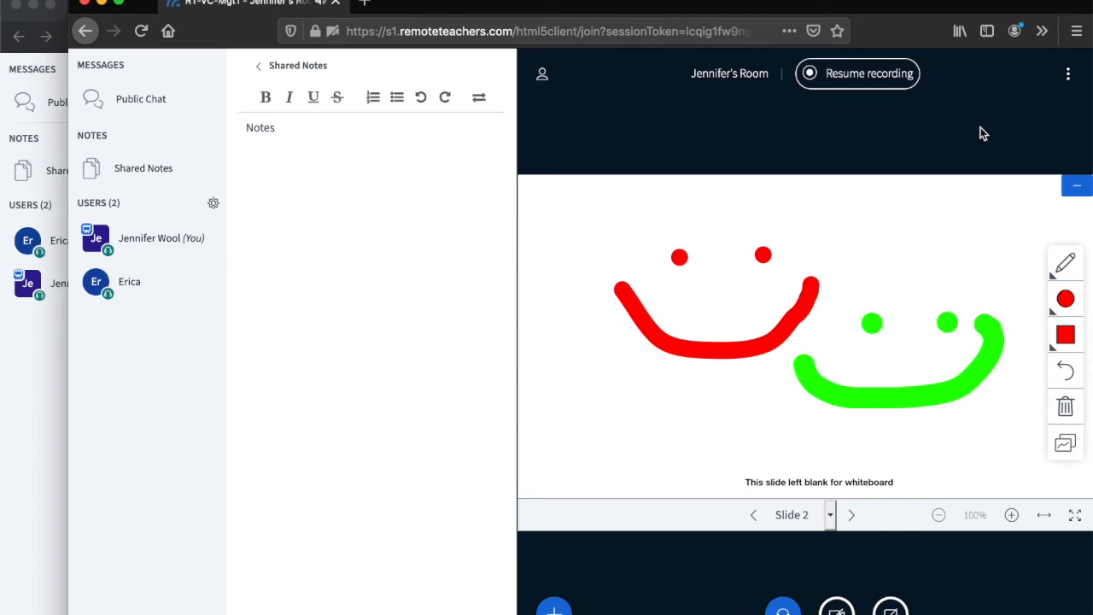
left_click(1068, 83)
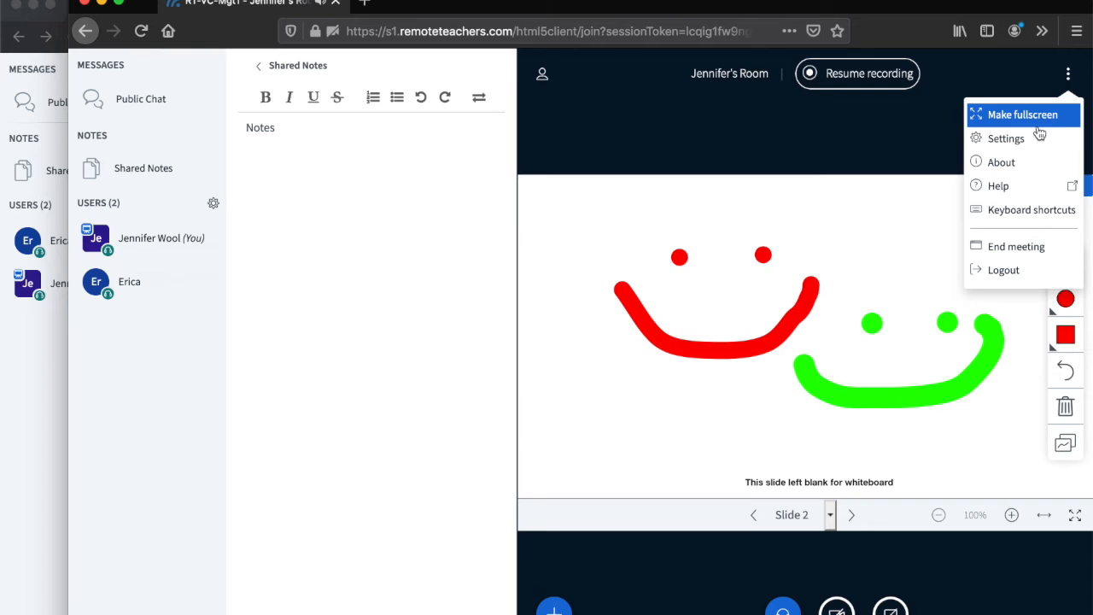
left_click(1006, 139)
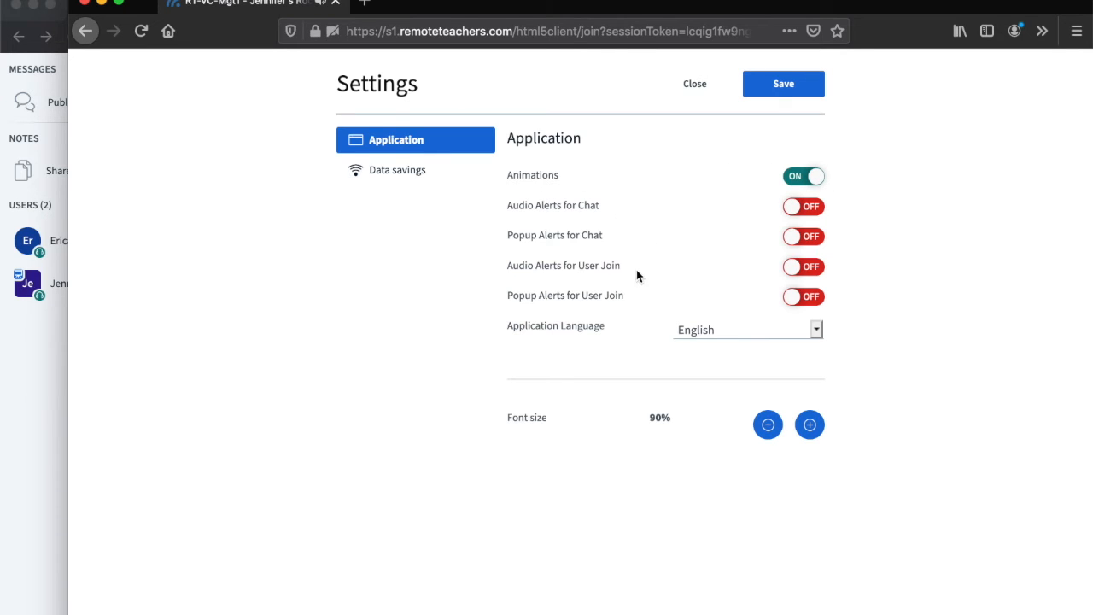
left_click(782, 90)
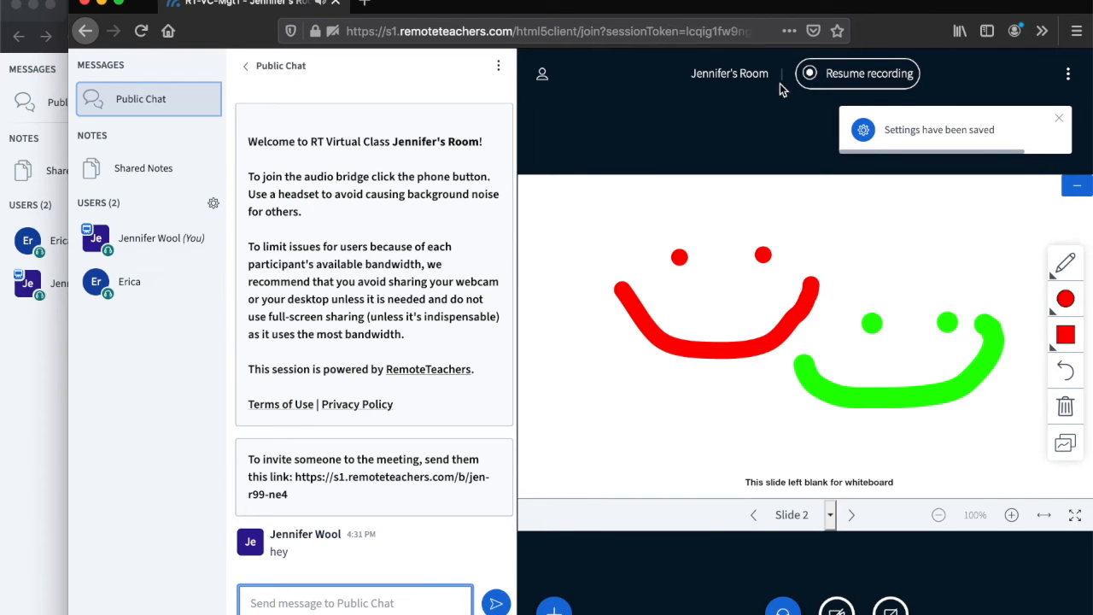
- Open the Help page from the meeting options, look through it and return to the meeting
left_click(1068, 75)
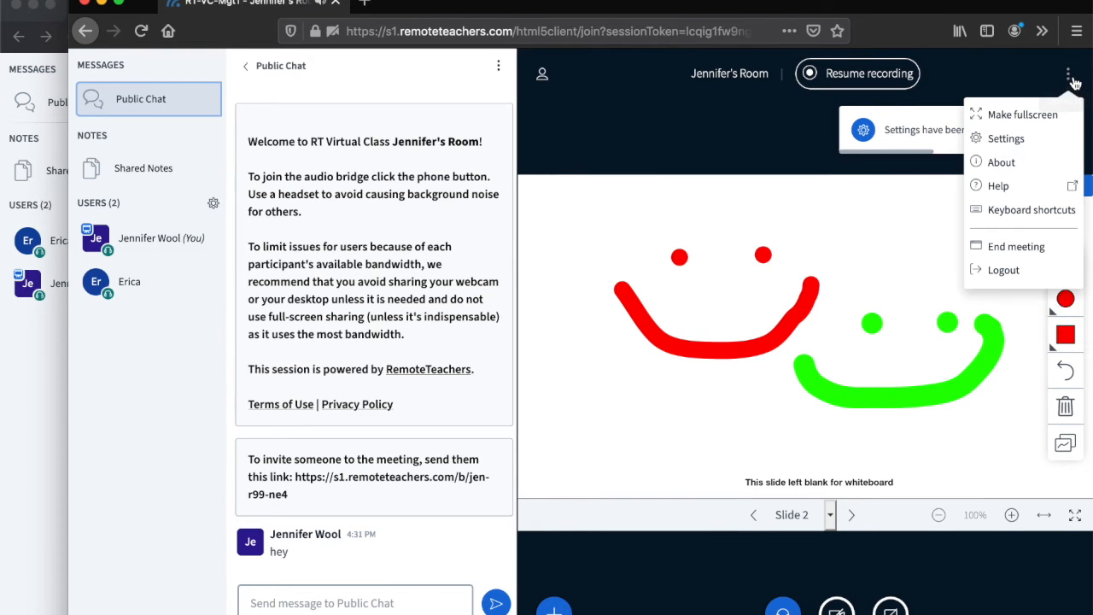
left_click(1026, 186)
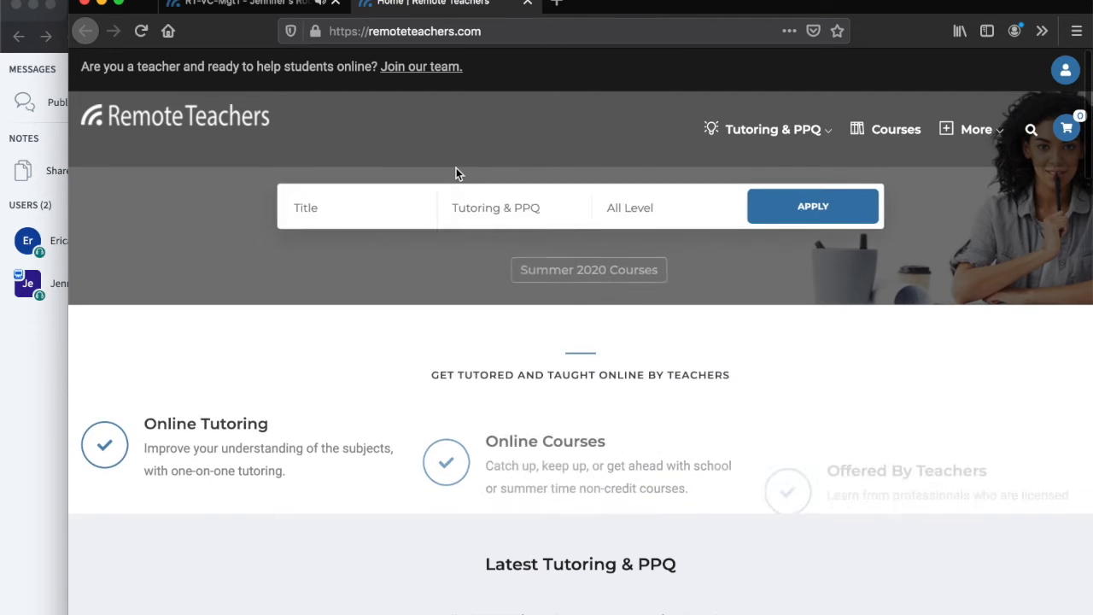
scroll(419, 133, "down", 1)
left_click(263, 5)
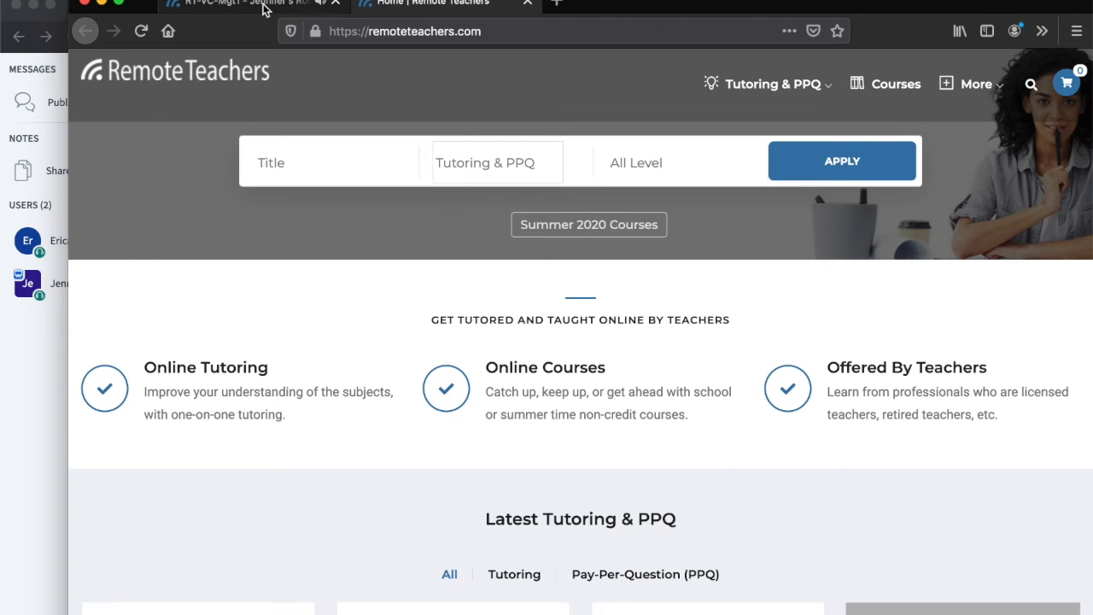
left_click(263, 7)
- Resume recording the session and pause the recording, confirming both requests
left_click(1067, 87)
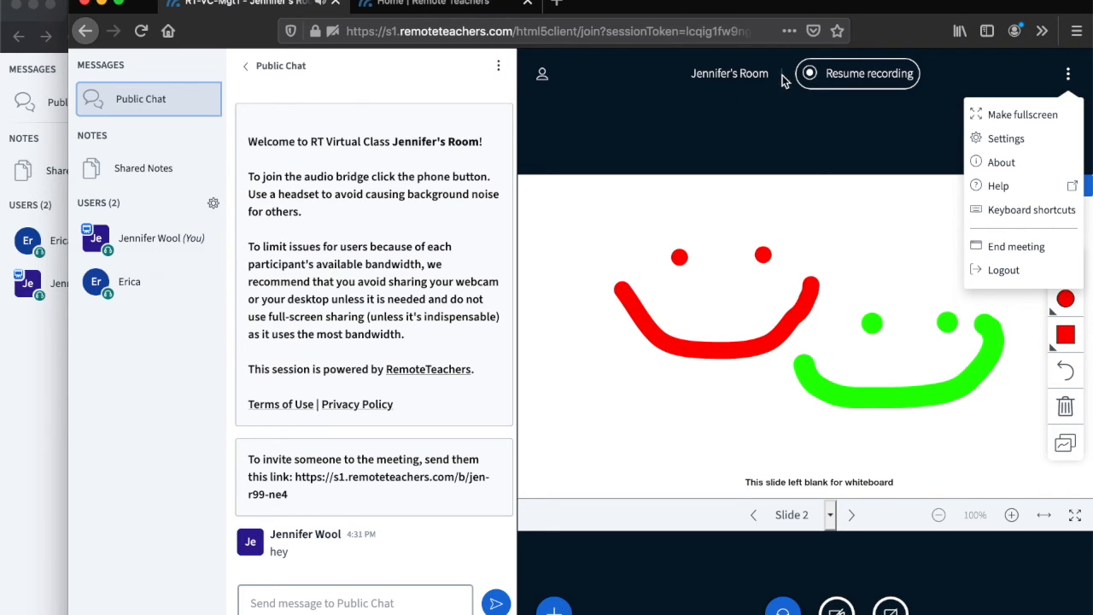
left_click(848, 73)
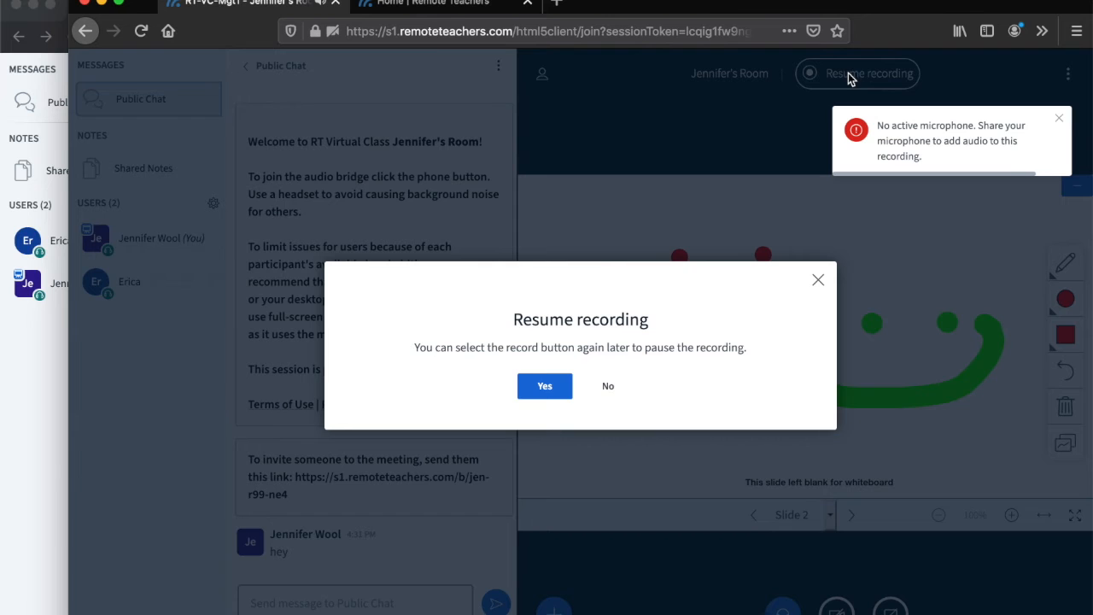
left_click(544, 387)
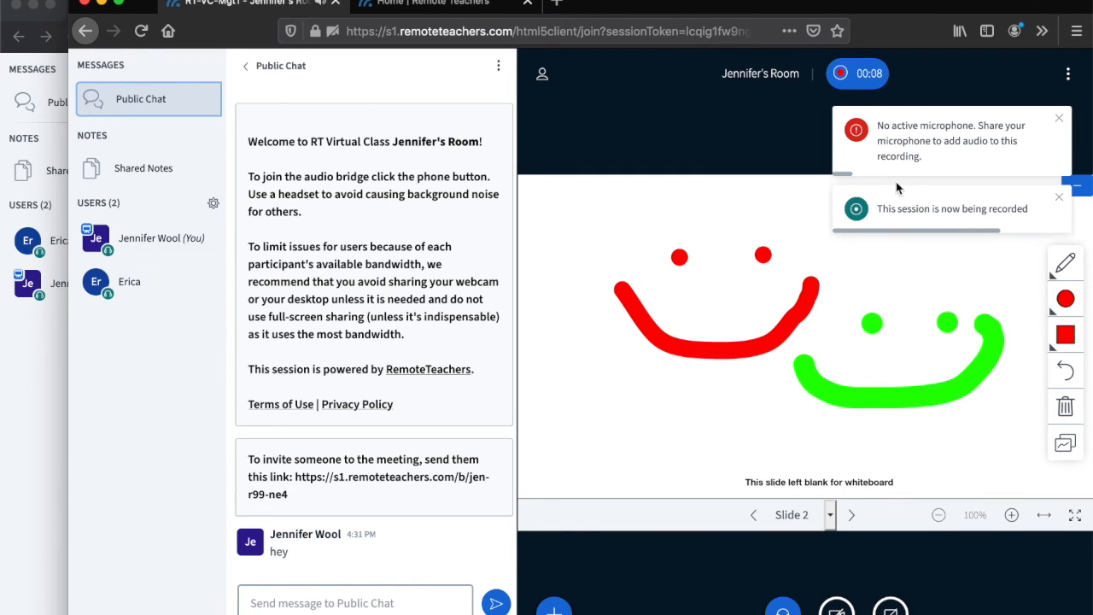
left_click(872, 77)
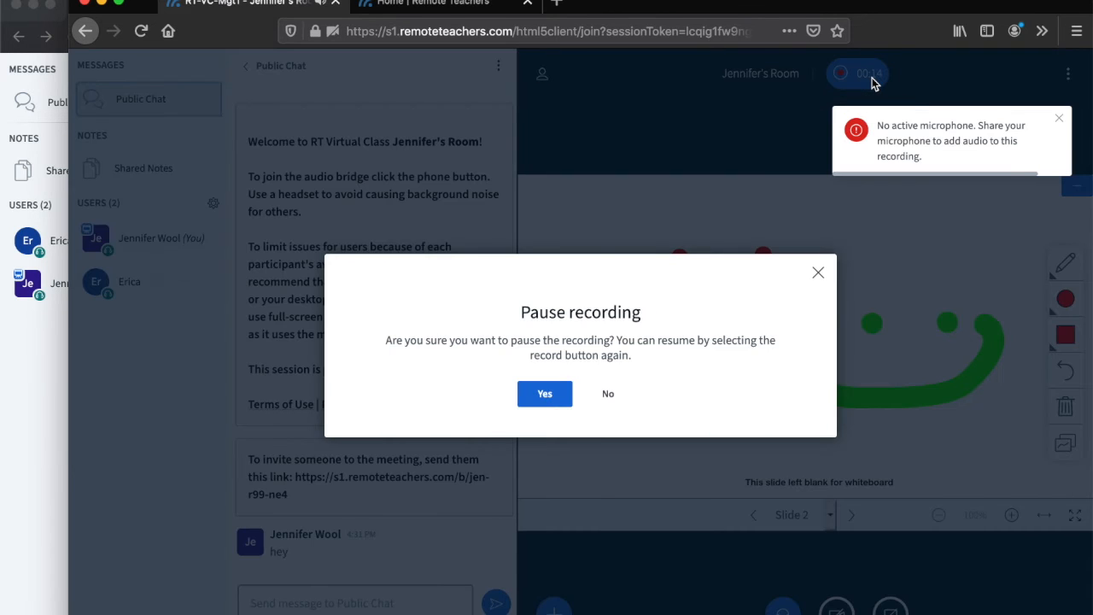
left_click(547, 397)
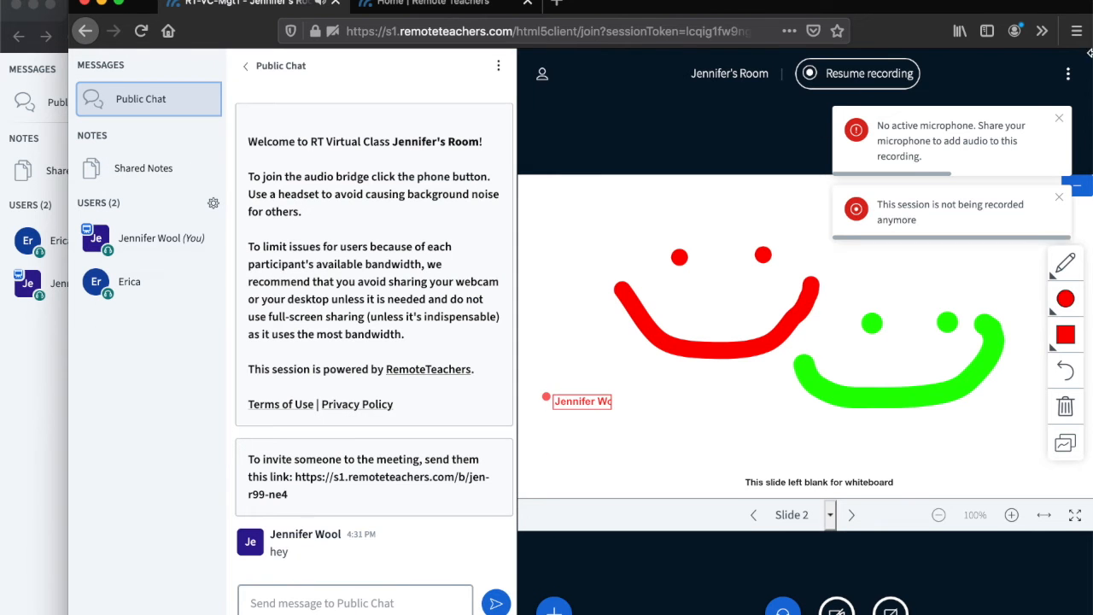
- End the meeting for everyone, confirm it and return to the room's home page
left_click(1068, 79)
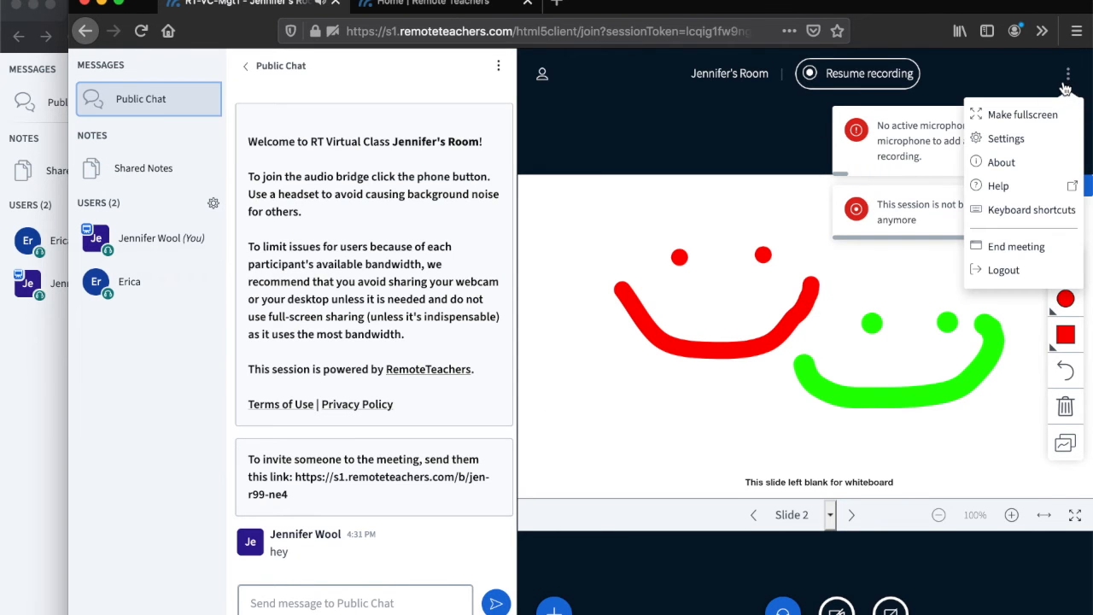
left_click(1017, 247)
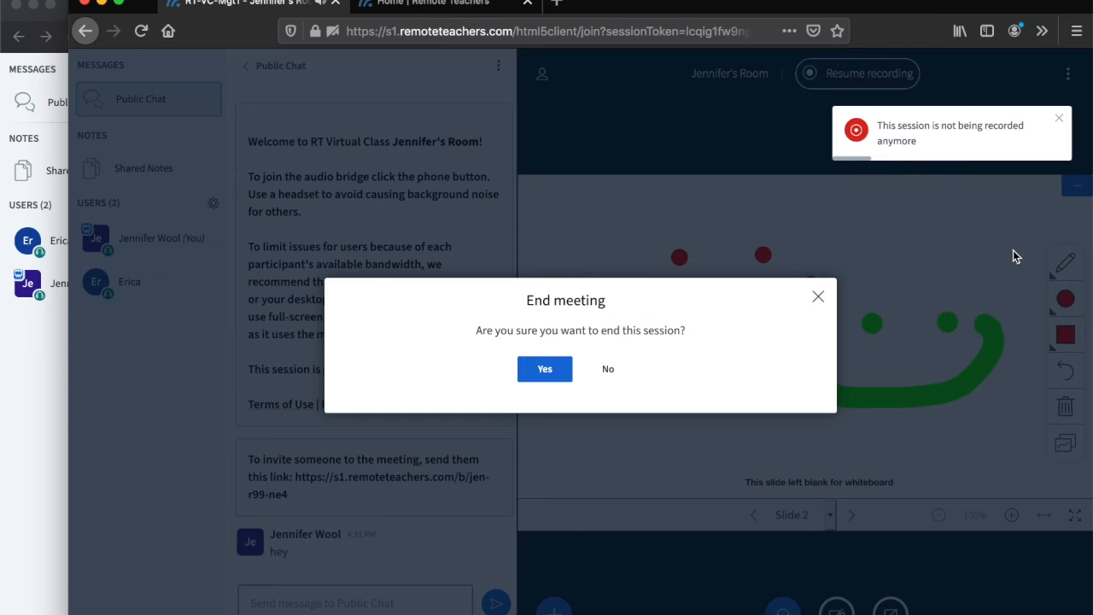
left_click(563, 372)
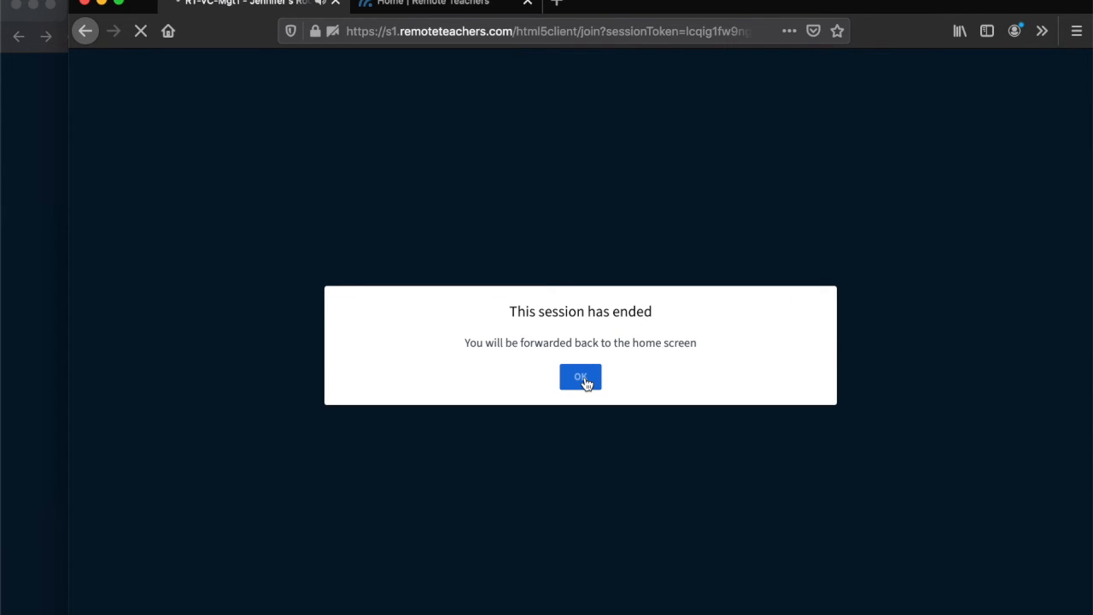
left_click(585, 377)
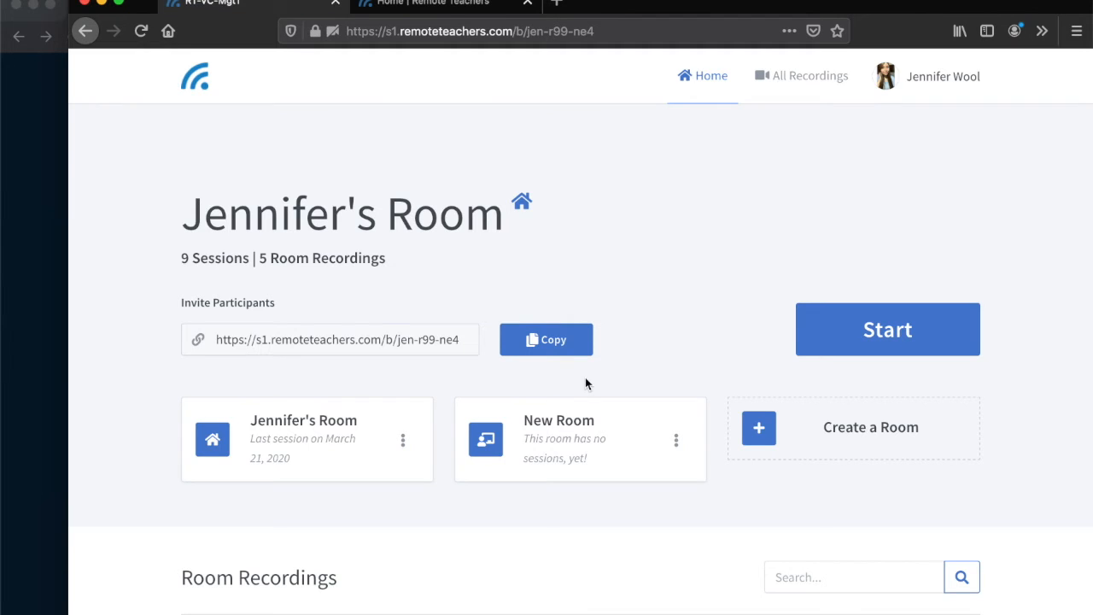
- Look over the room page's sessions and recordings area and switch to the guest's window
scroll(586, 384, "down", 1)
scroll(586, 383, "down", 1)
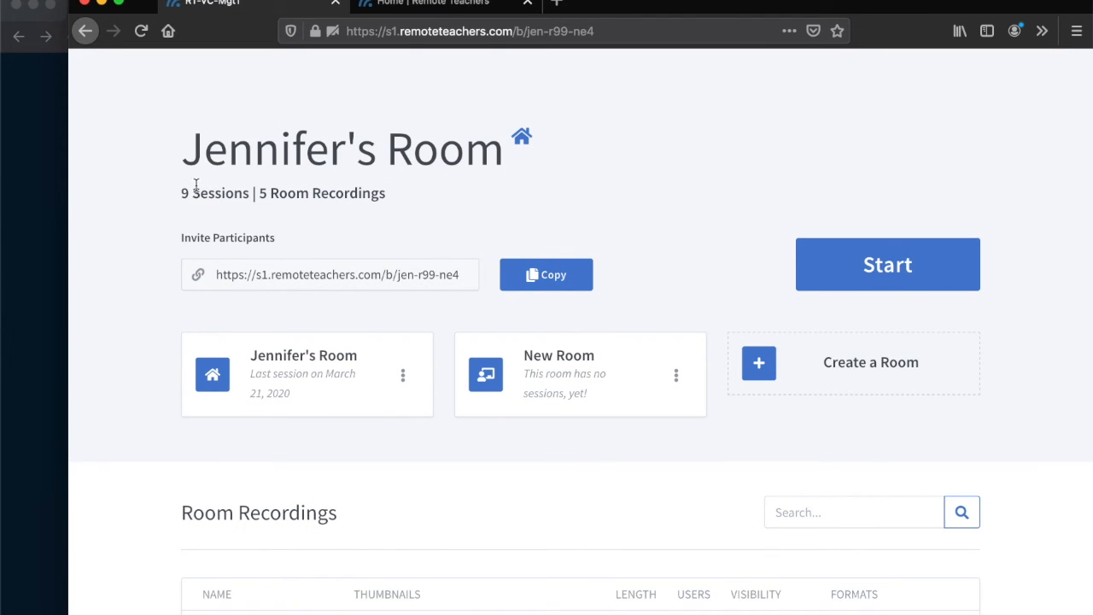
scroll(196, 367, "up", 1)
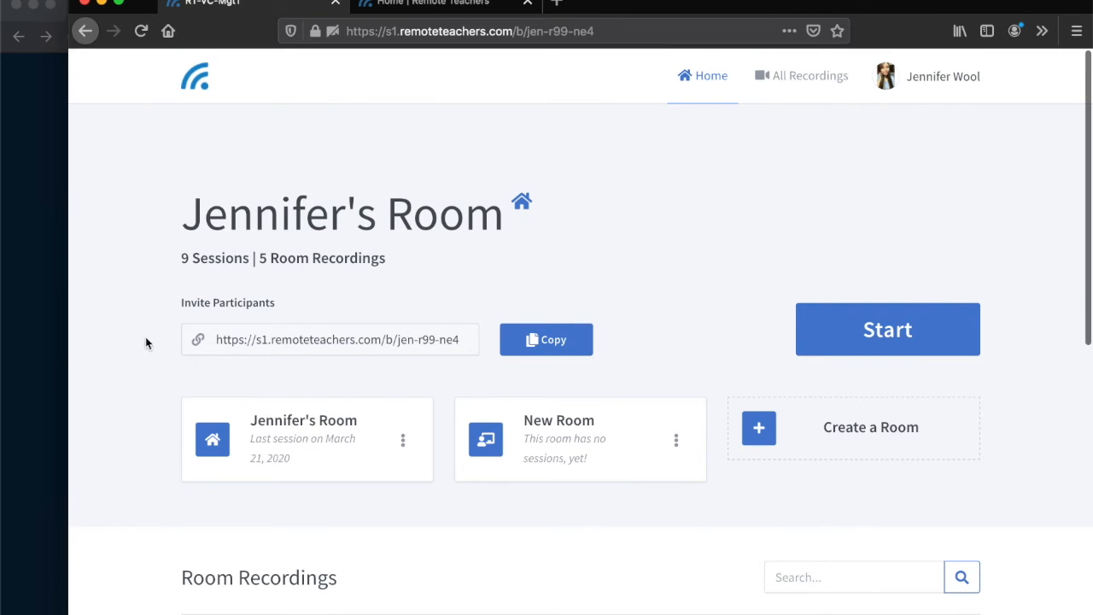
left_click(49, 334)
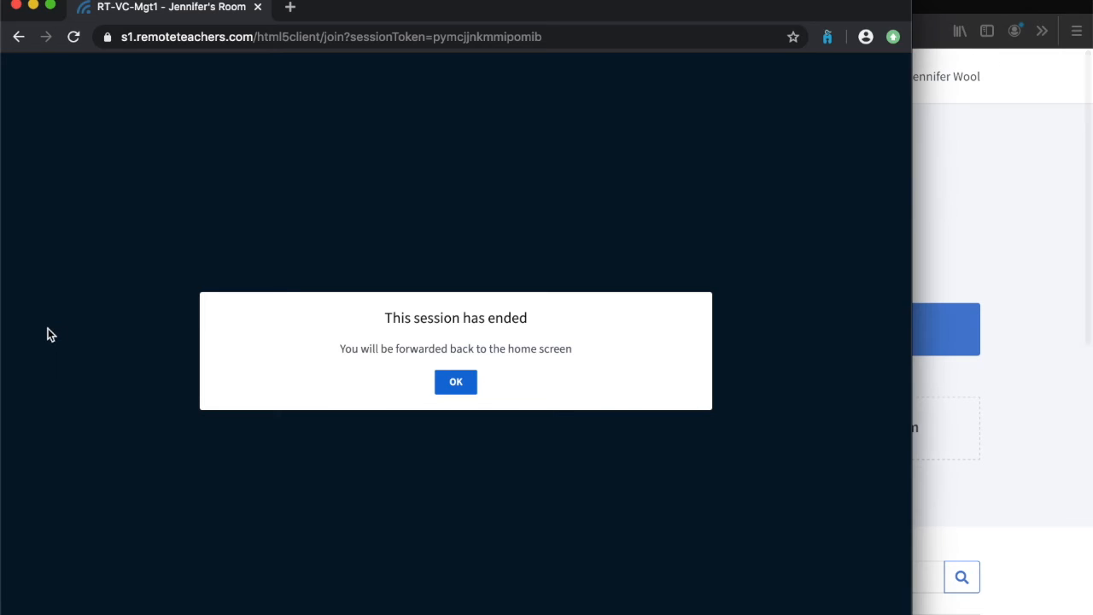
- Dismiss the ended-session notice in the guest's window and bring the host's room page back to the front
left_click(466, 390)
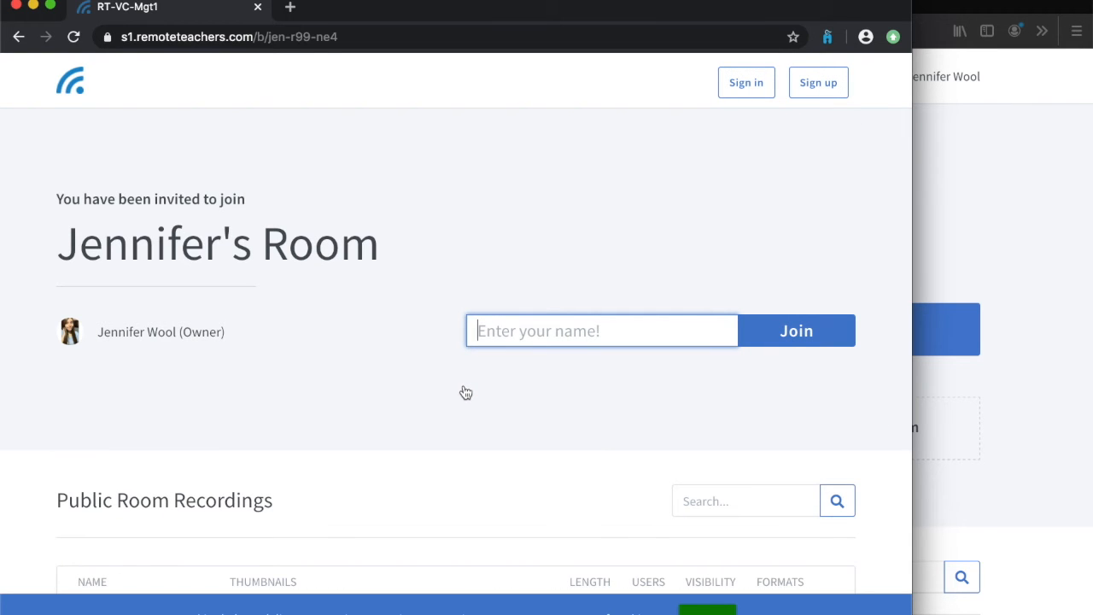
left_click(1019, 221)
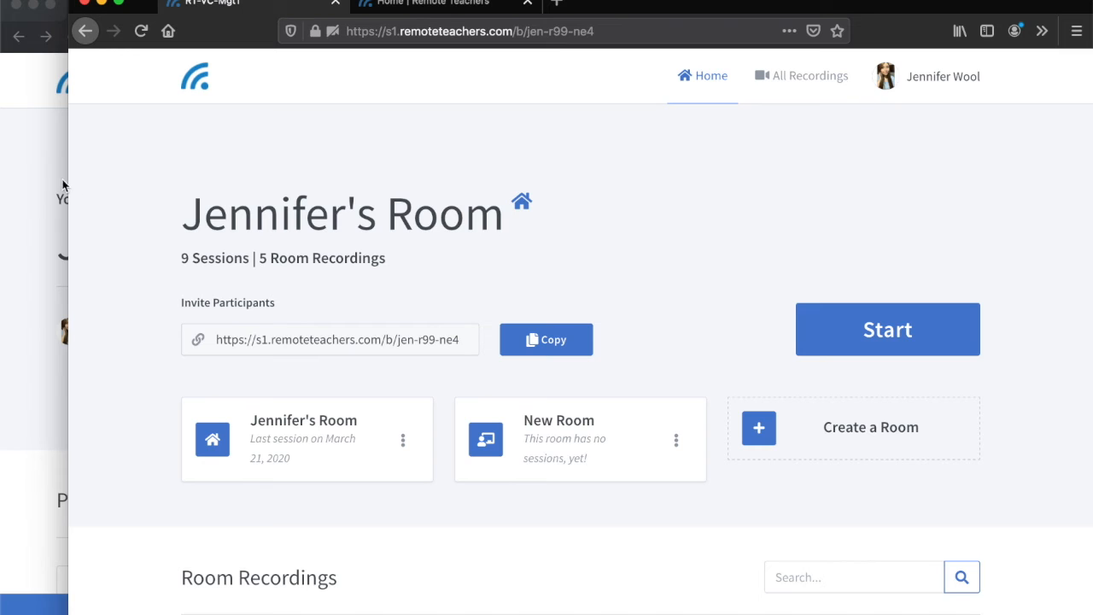
left_click_drag(68, 177, 27, 176)
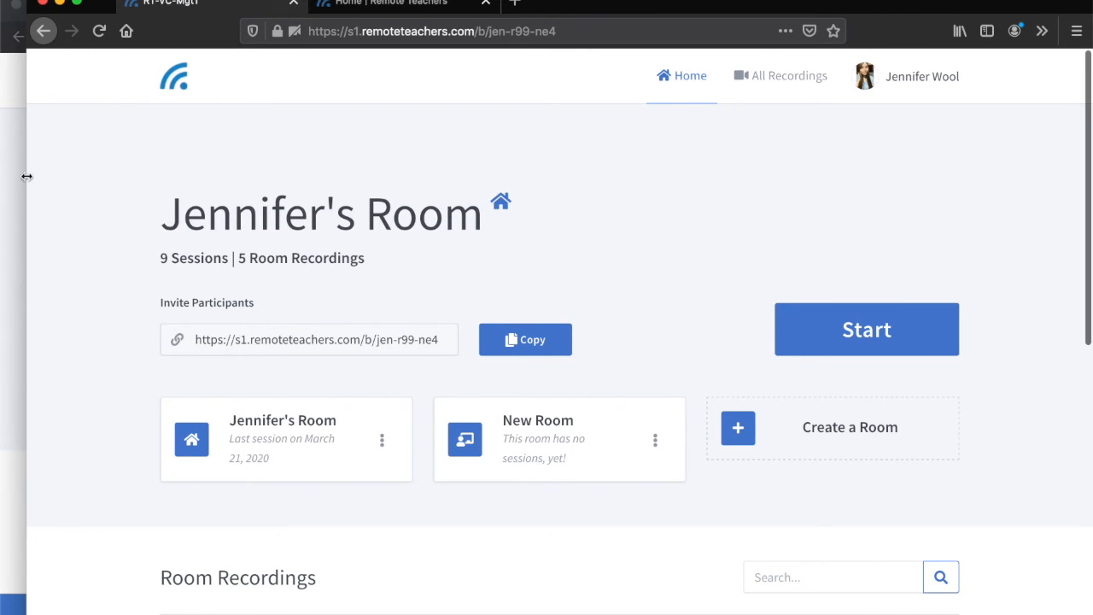
- Start creating a new room and name it Spare Room
left_click(741, 433)
left_click(488, 192)
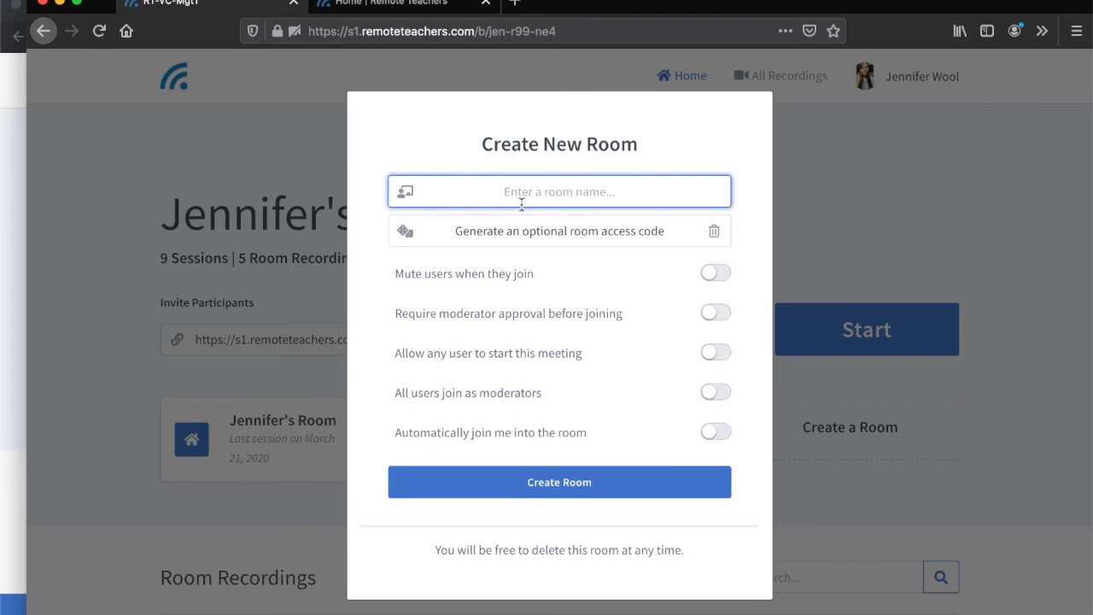
type("Spare Room")
- Generate an optional room access code, remove it again and create the room
left_click(405, 232)
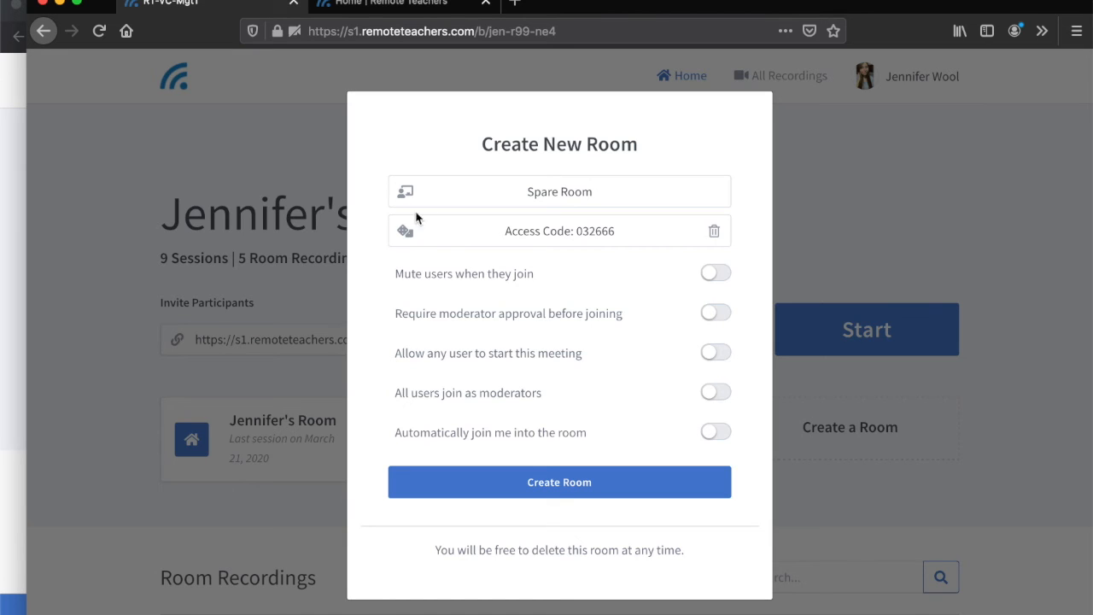
left_click(714, 233)
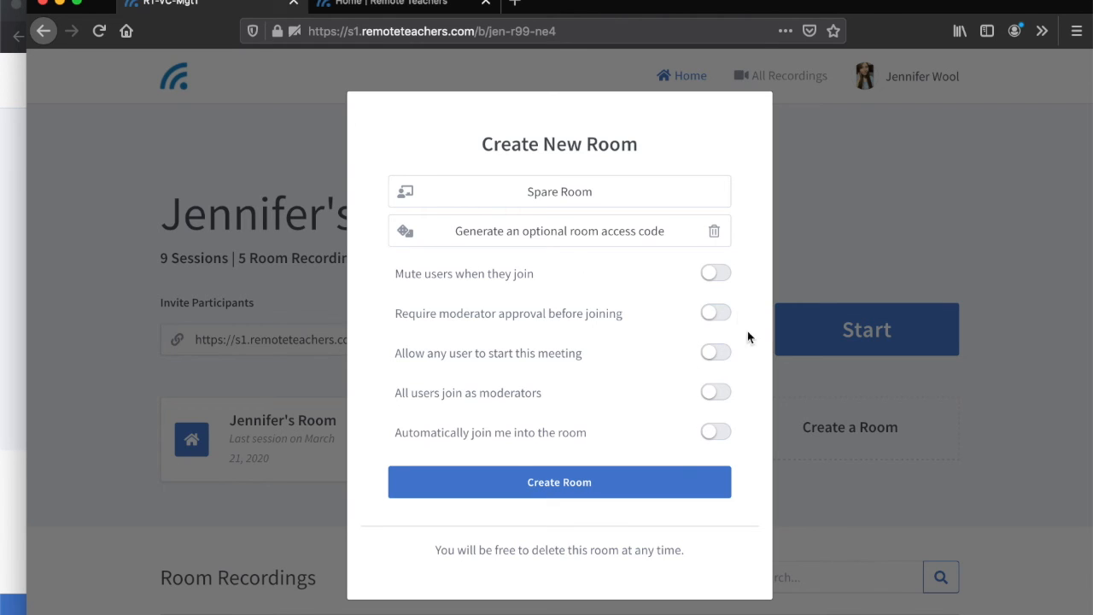
left_click(571, 486)
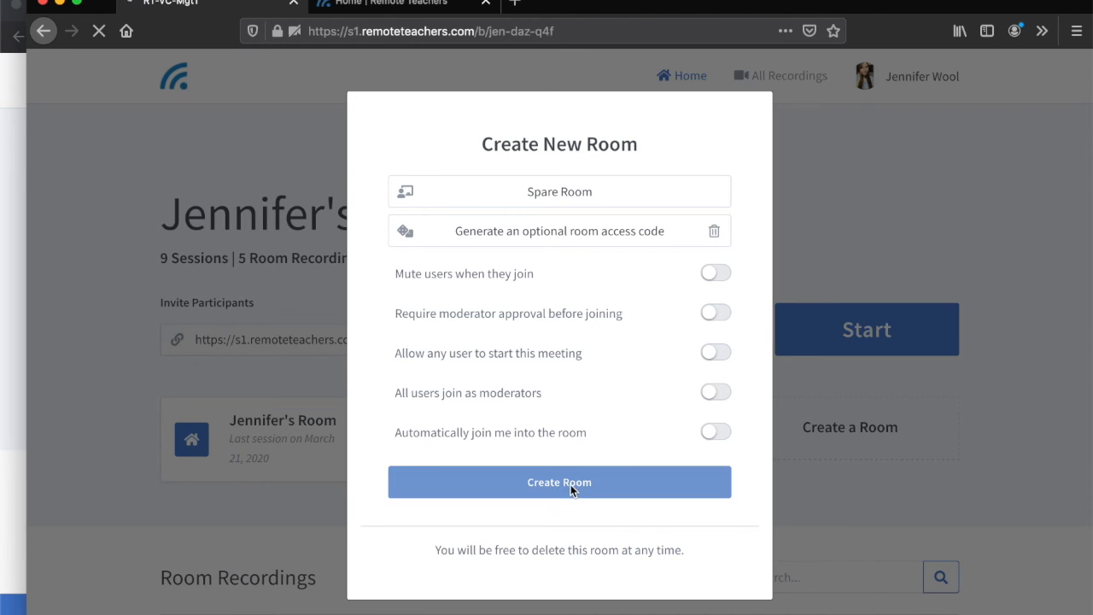
- Look over the new room's page, open the home room and look through its recordings list
scroll(572, 491, "down", 5)
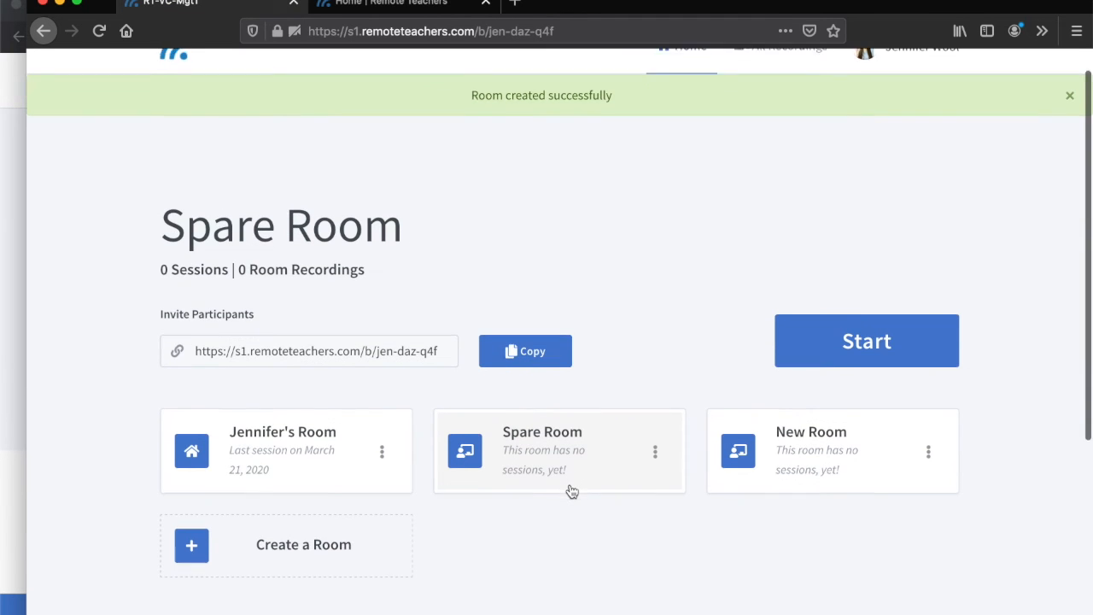
scroll(572, 491, "up", 3)
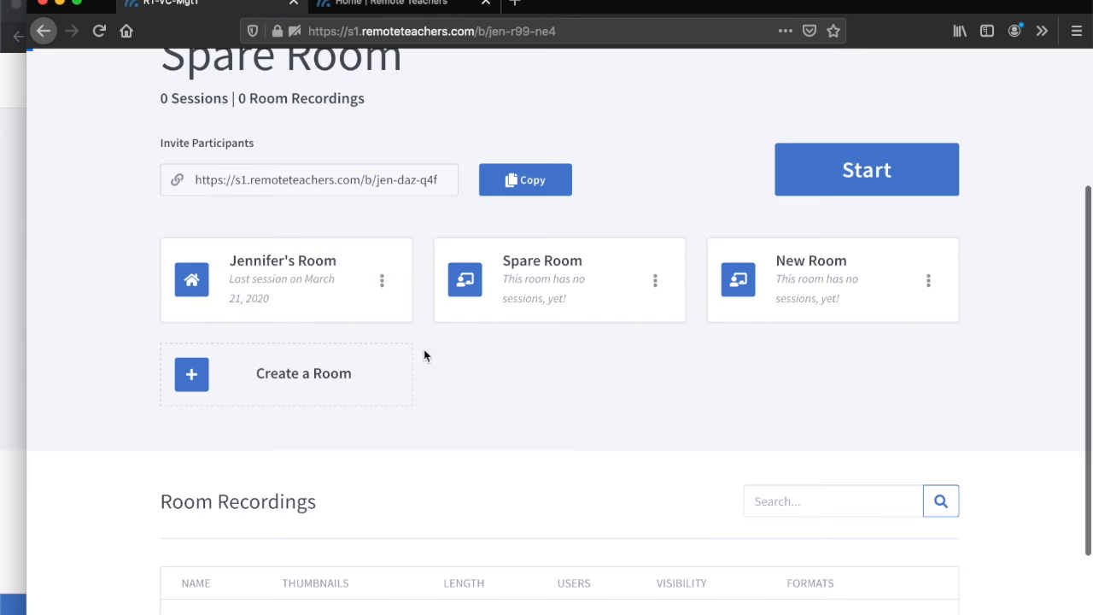
scroll(430, 363, "down", 3)
scroll(429, 359, "down", 5)
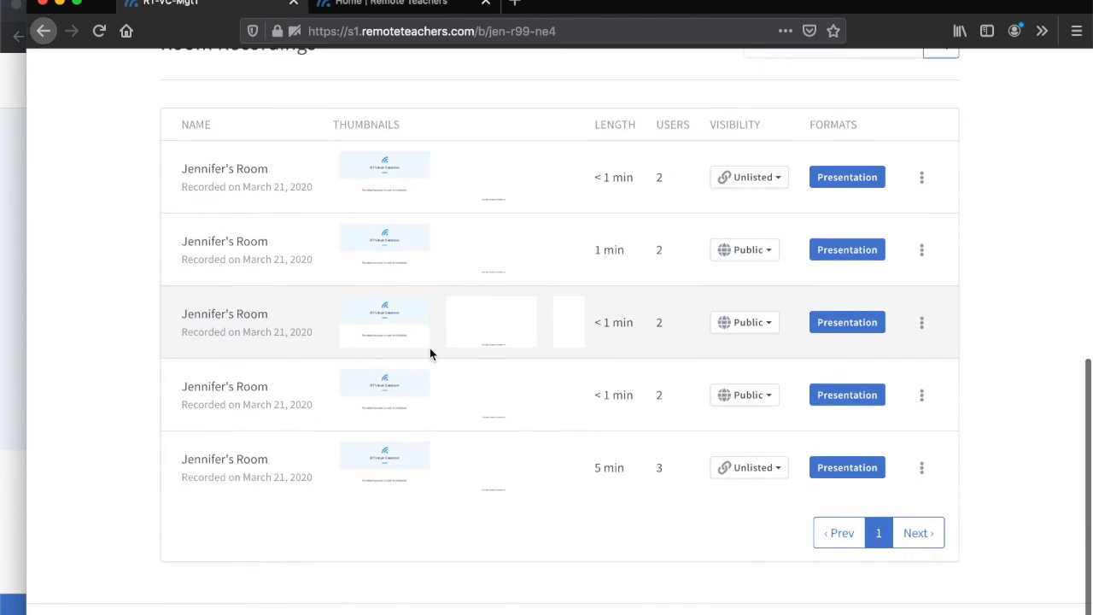
scroll(430, 355, "up", 5)
scroll(432, 354, "up", 2)
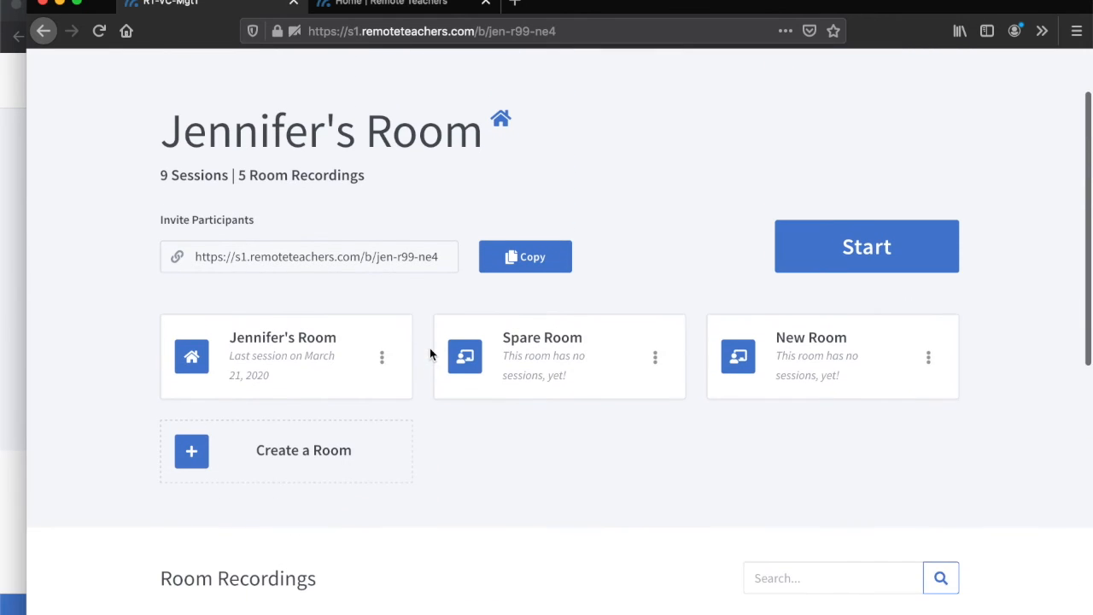
- Open Spare Room and check its recordings list
scroll(542, 312, "down", 1)
left_click(572, 296)
scroll(572, 298, "down", 5)
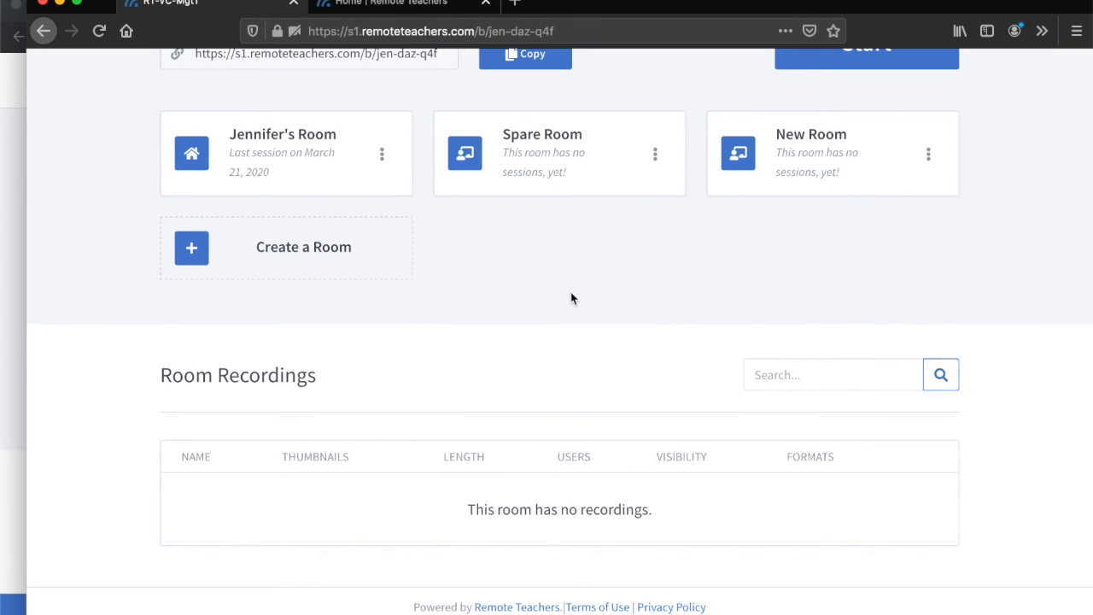
- Return to the home room and examine the visibility settings of its recordings
left_click(323, 156)
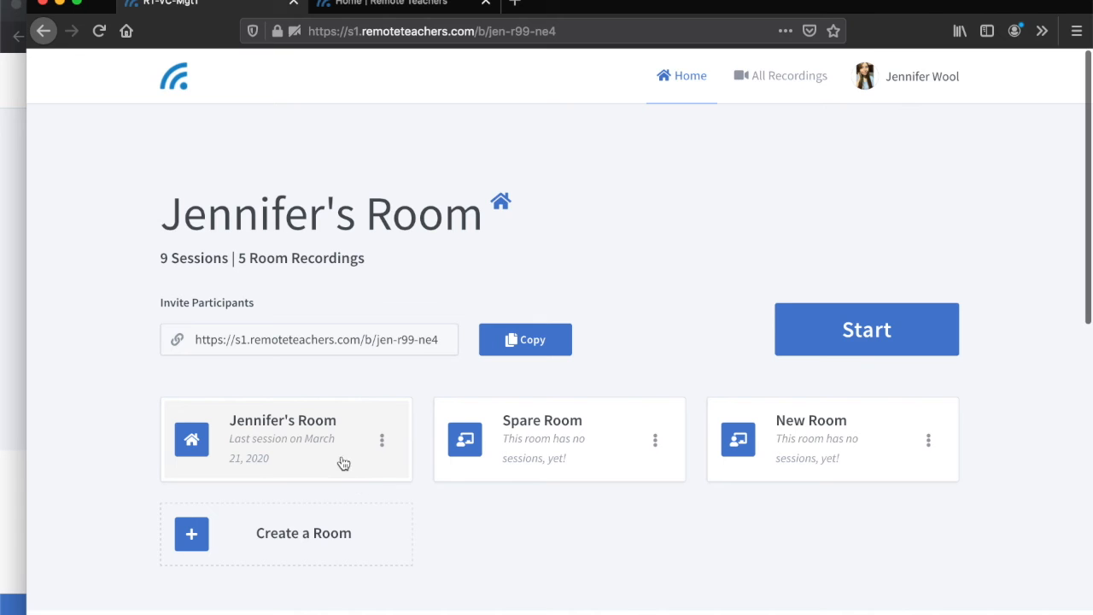
scroll(341, 462, "down", 3)
scroll(341, 459, "down", 4)
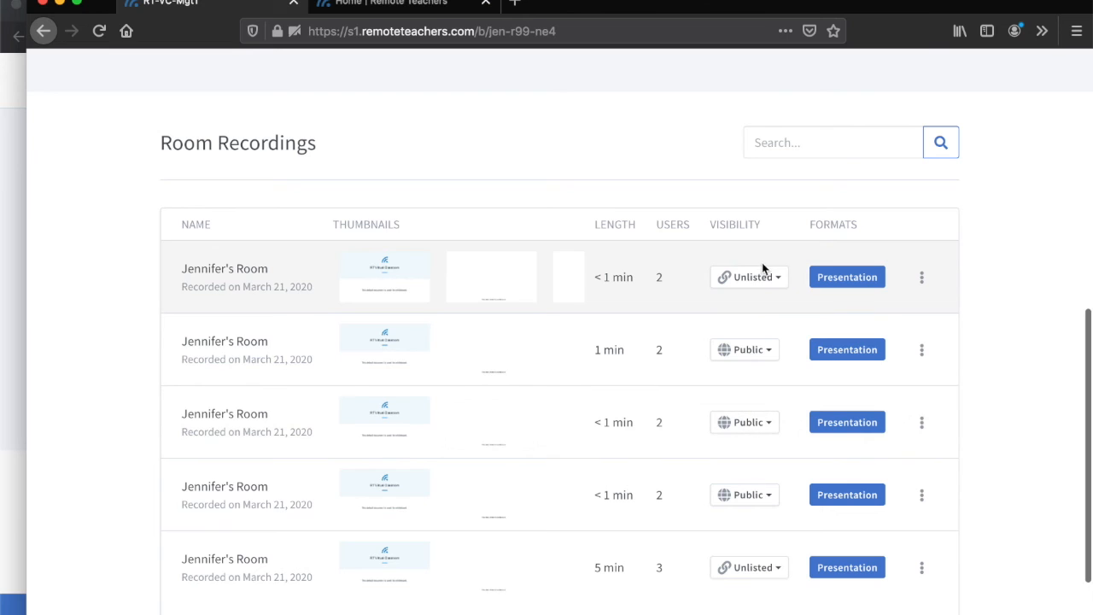
- Switch to the guest's window and look through the home room's public recordings
left_click(22, 190)
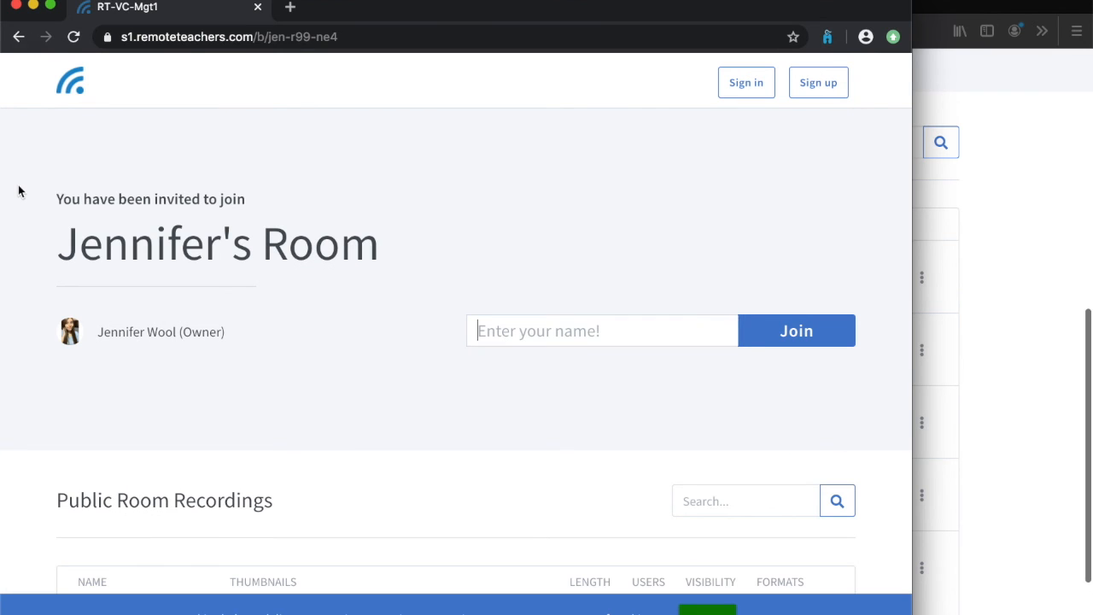
scroll(718, 423, "down", 3)
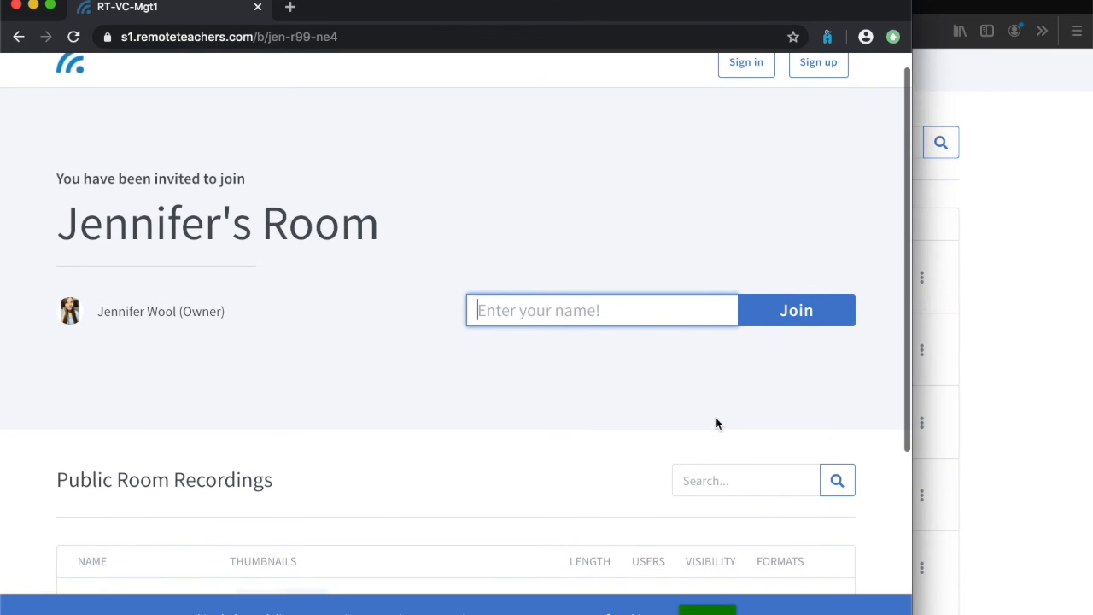
scroll(716, 424, "down", 3)
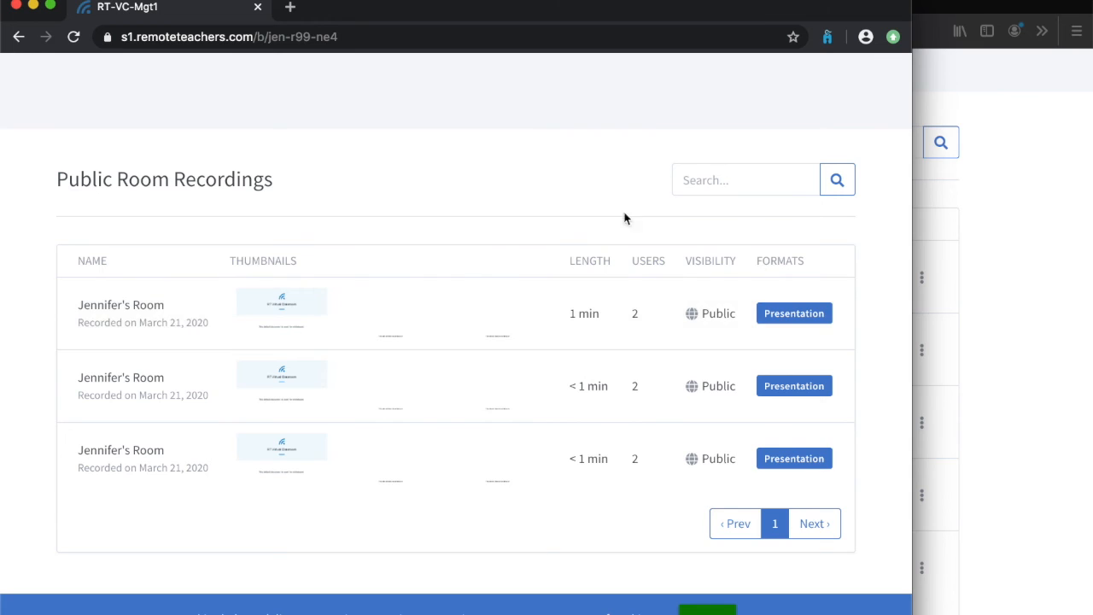
scroll(602, 209, "up", 5)
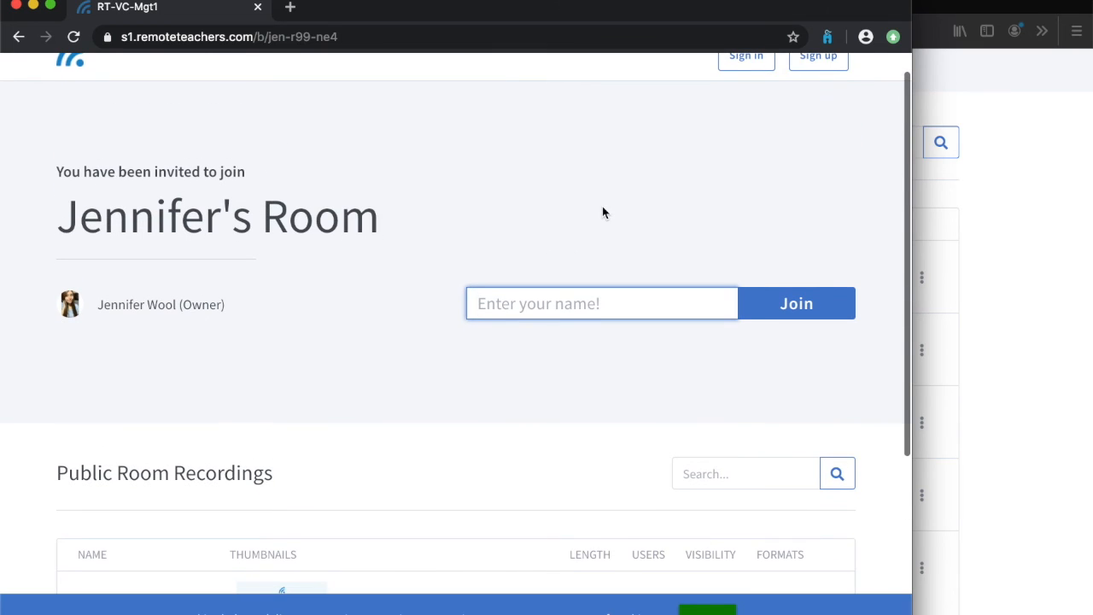
- Return to the host's window and delete the first unlisted recording in the home room's list
left_click(990, 289)
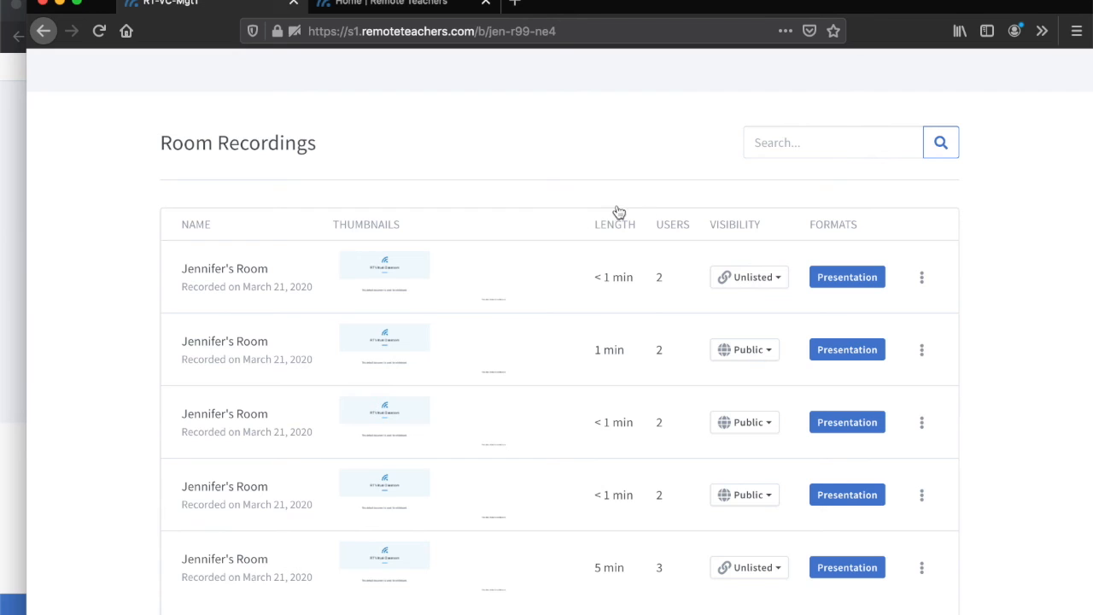
left_click(922, 277)
left_click(822, 354)
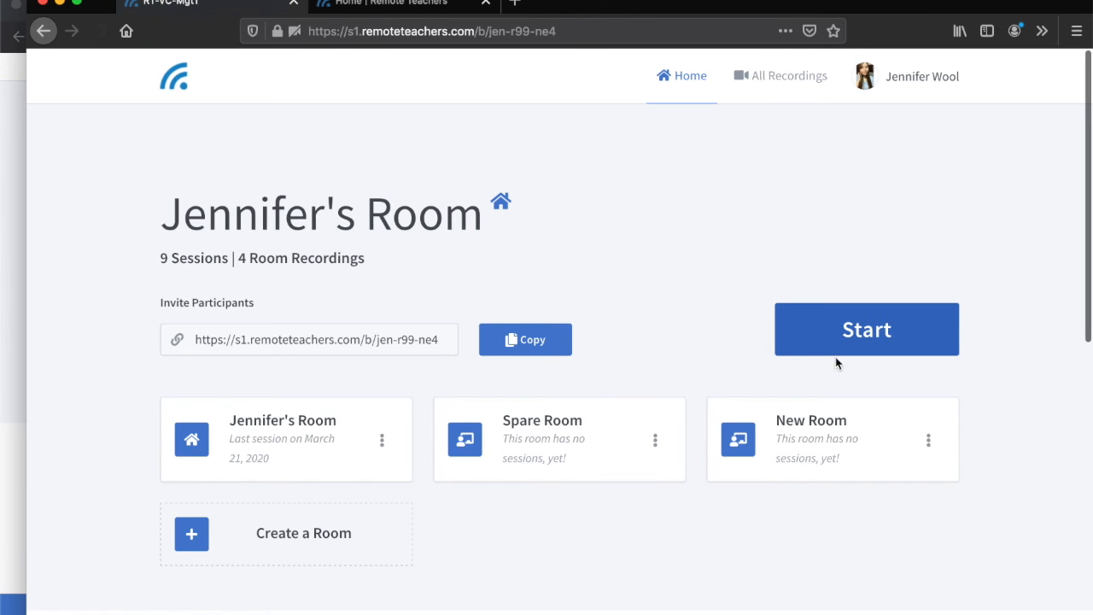
- Open an email draft sharing the 1 min public recording and return to the room page
scroll(769, 419, "down", 5)
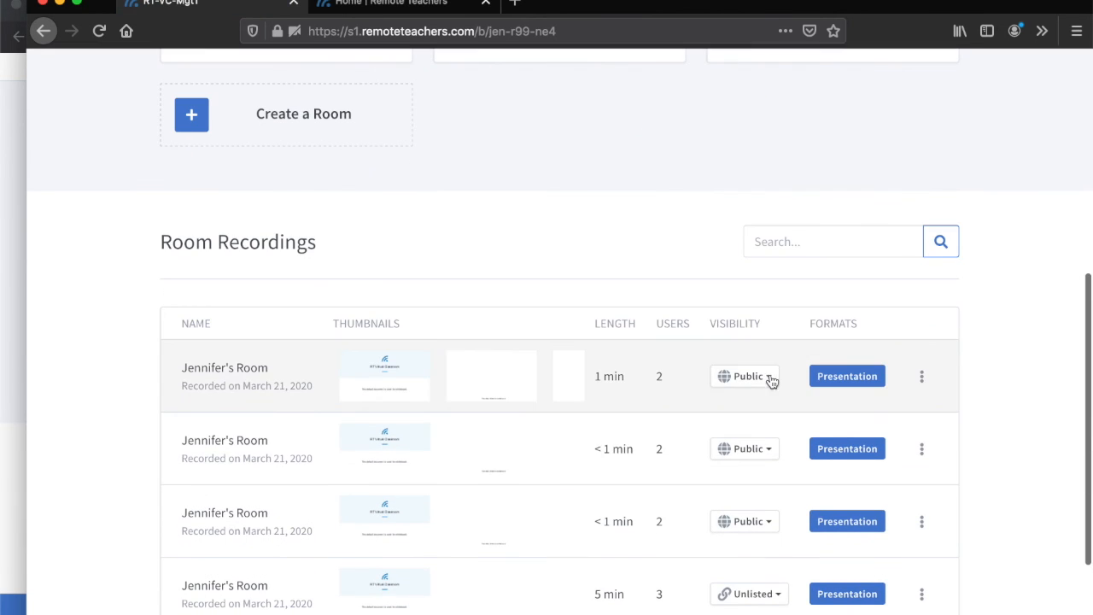
left_click(924, 377)
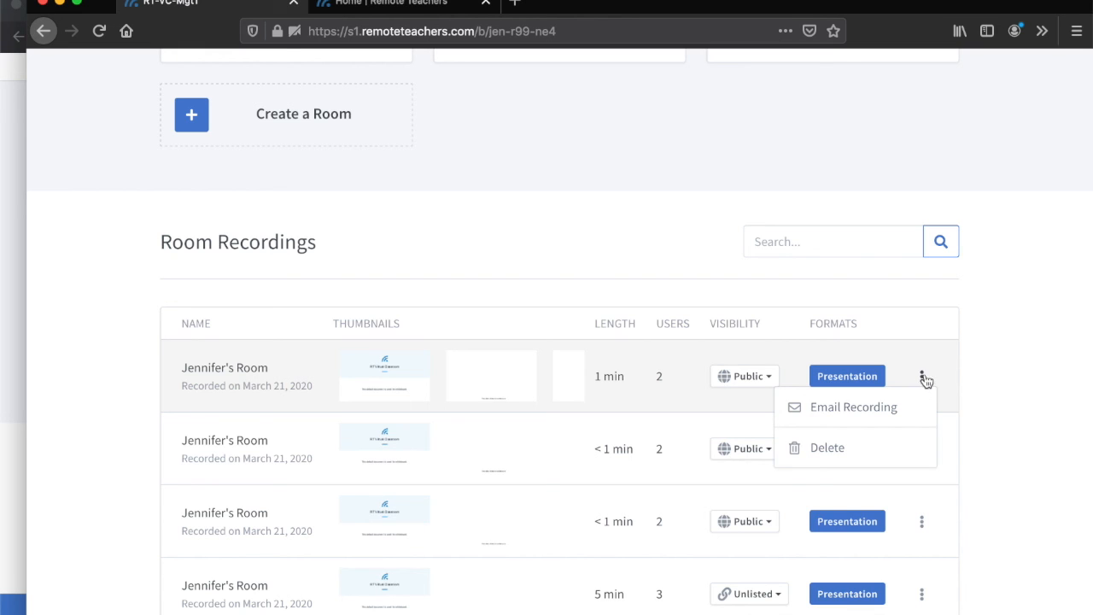
left_click(846, 417)
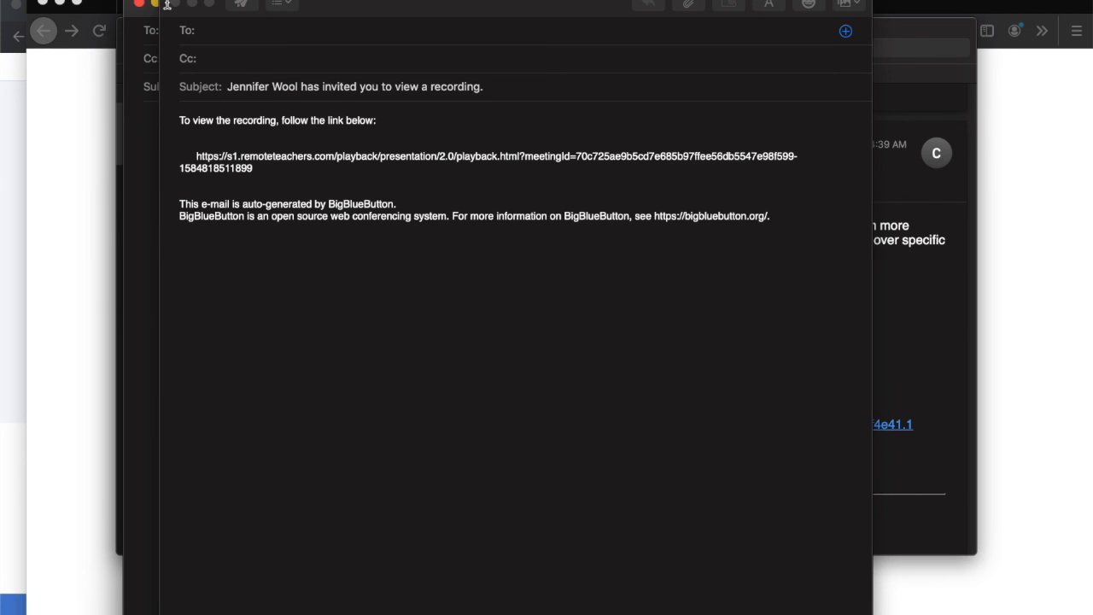
left_click(98, 119)
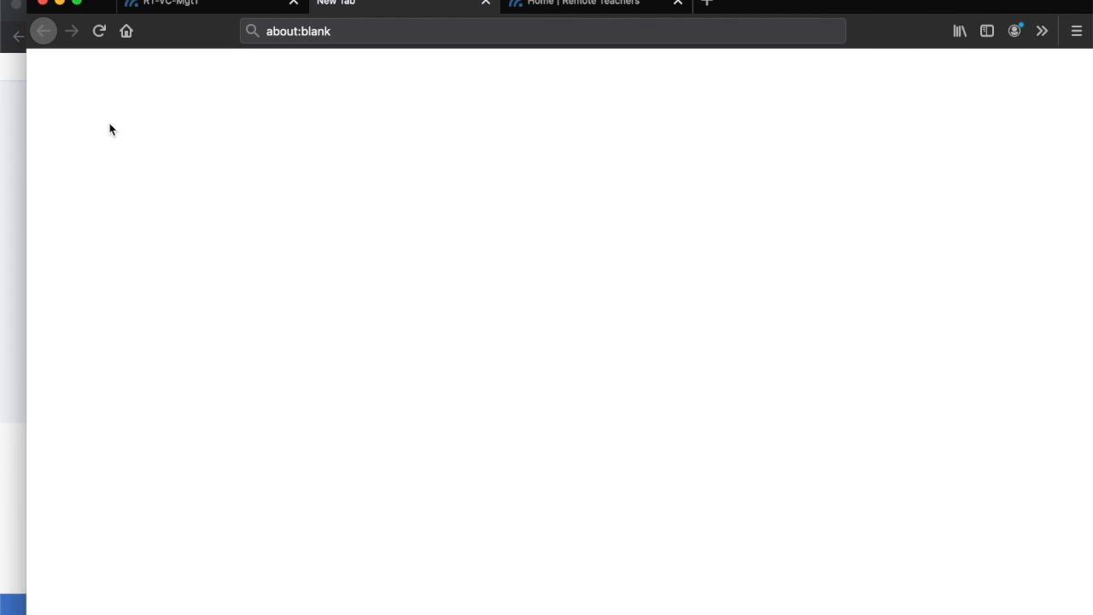
left_click(202, 7)
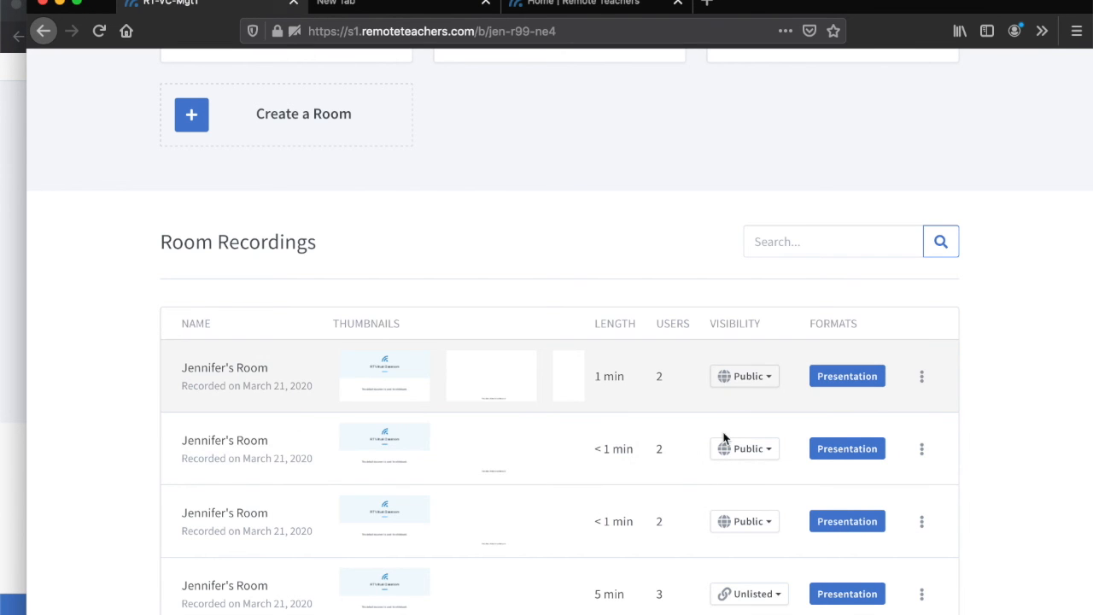
- Change the 1 min recording's visibility to Unlisted and check it in the recordings list
scroll(726, 444, "down", 1)
left_click(768, 343)
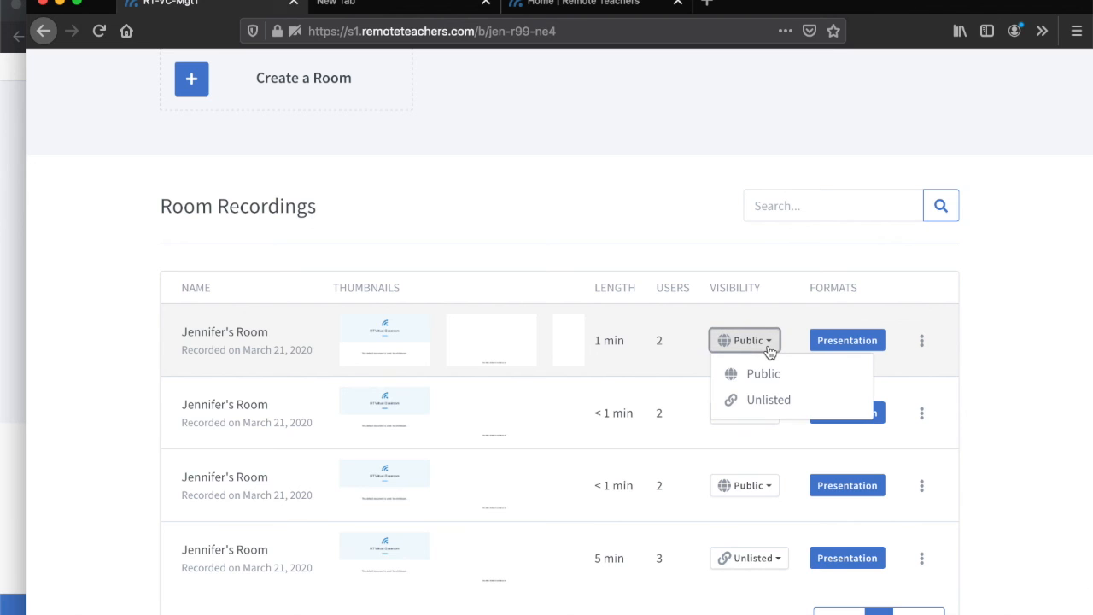
left_click(772, 404)
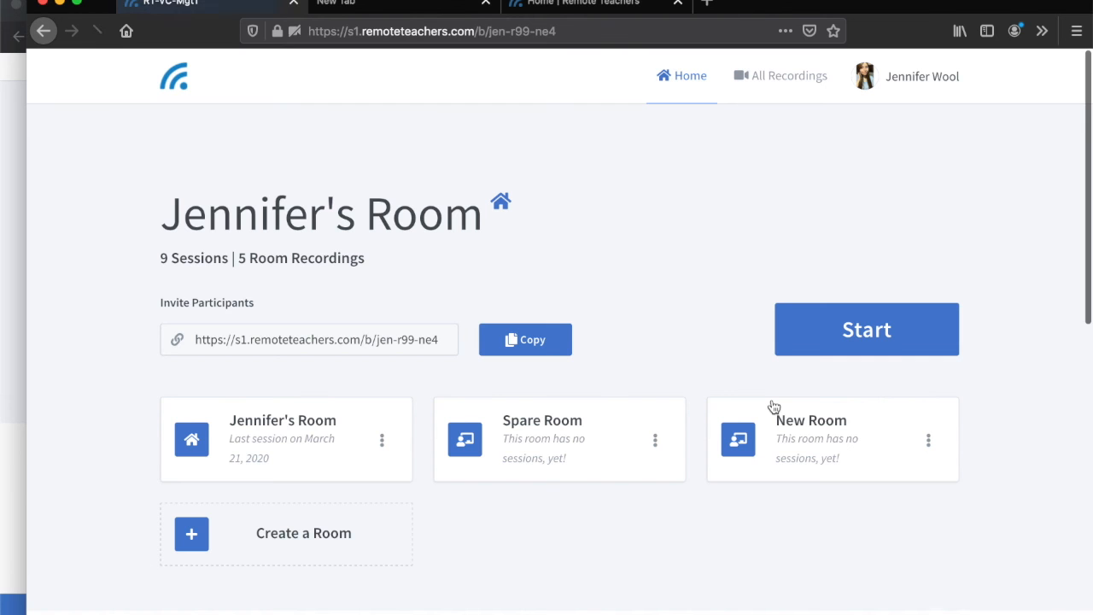
scroll(755, 410, "down", 3)
scroll(754, 410, "down", 4)
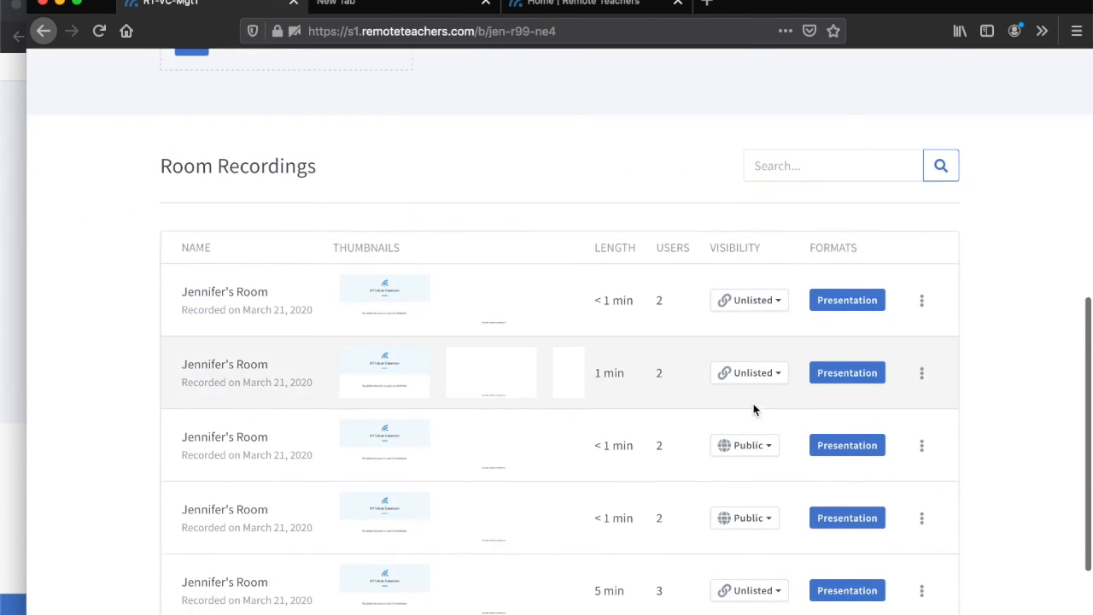
- Open the account's profile page, review the account info fields and submit the update
scroll(754, 410, "up", 3)
scroll(755, 410, "up", 5)
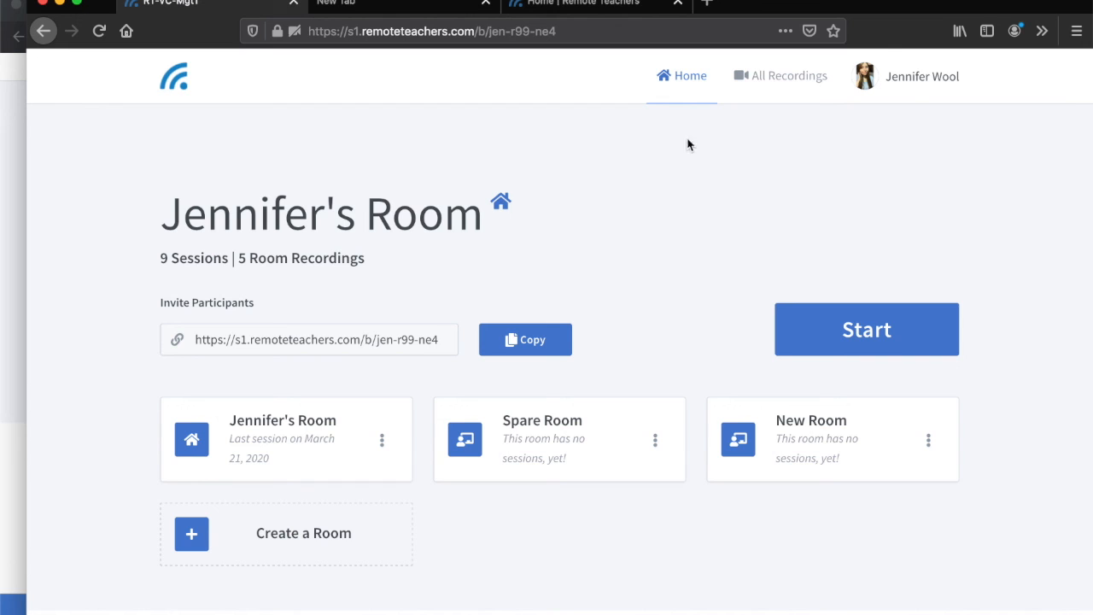
left_click(911, 77)
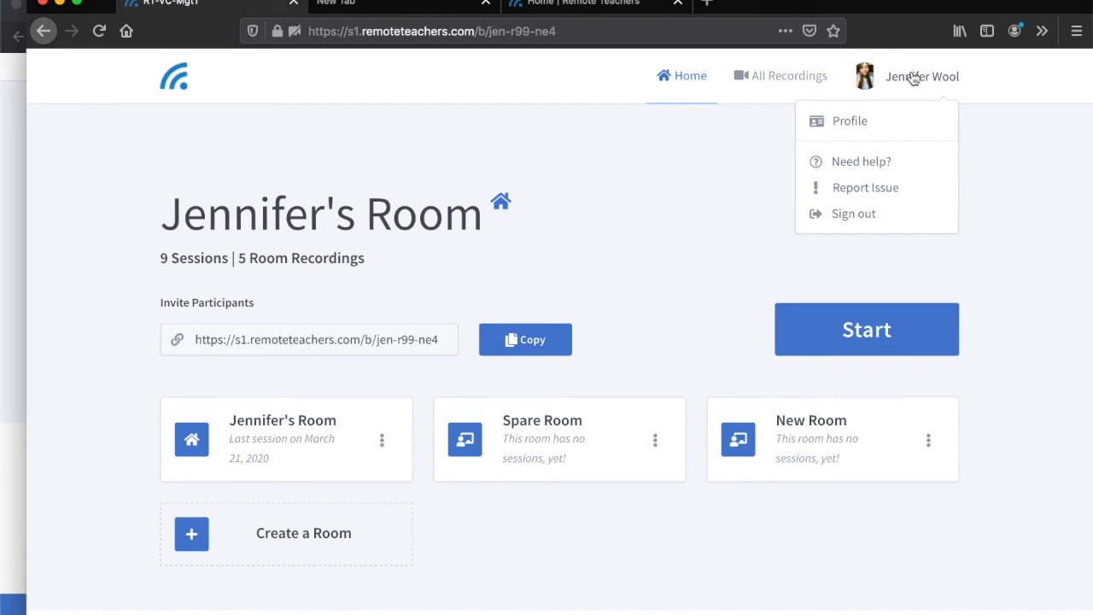
left_click(854, 122)
scroll(669, 306, "down", 2)
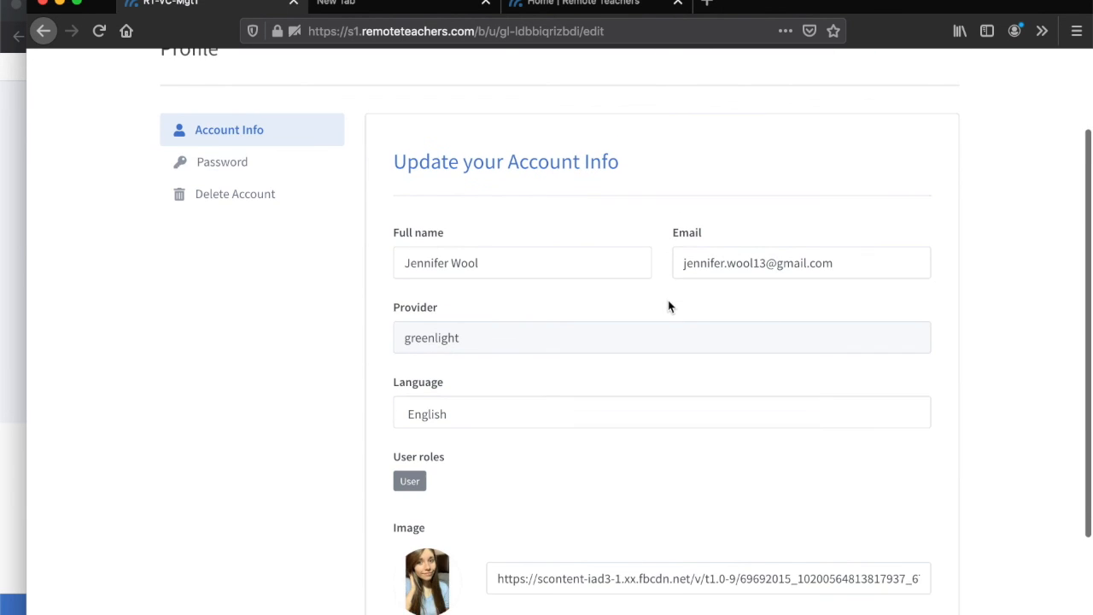
scroll(668, 307, "down", 1)
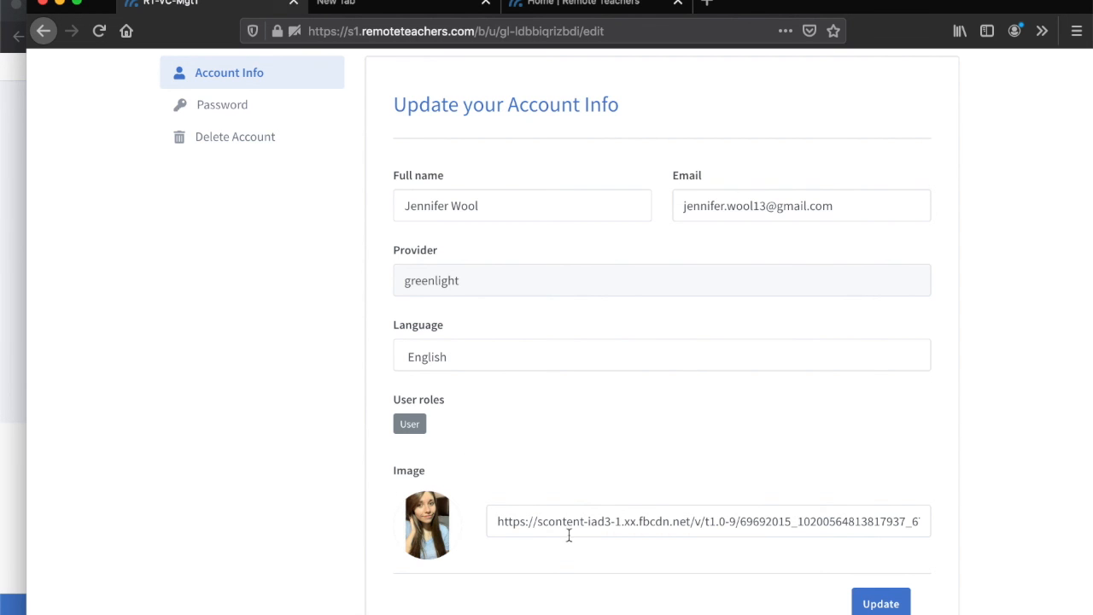
scroll(569, 517, "up", 1)
scroll(573, 532, "down", 2)
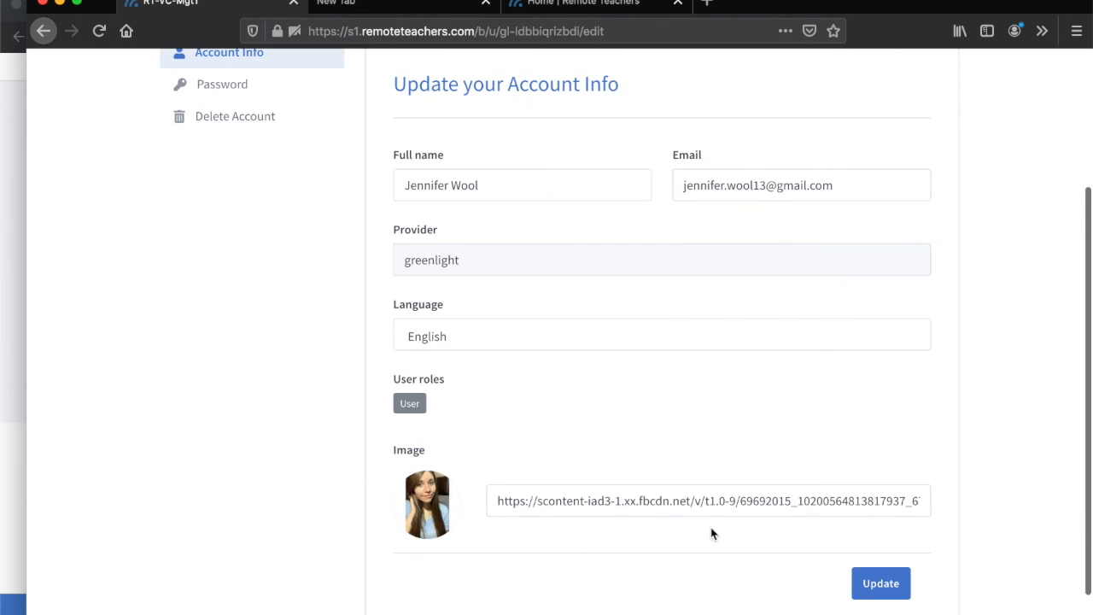
left_click(897, 588)
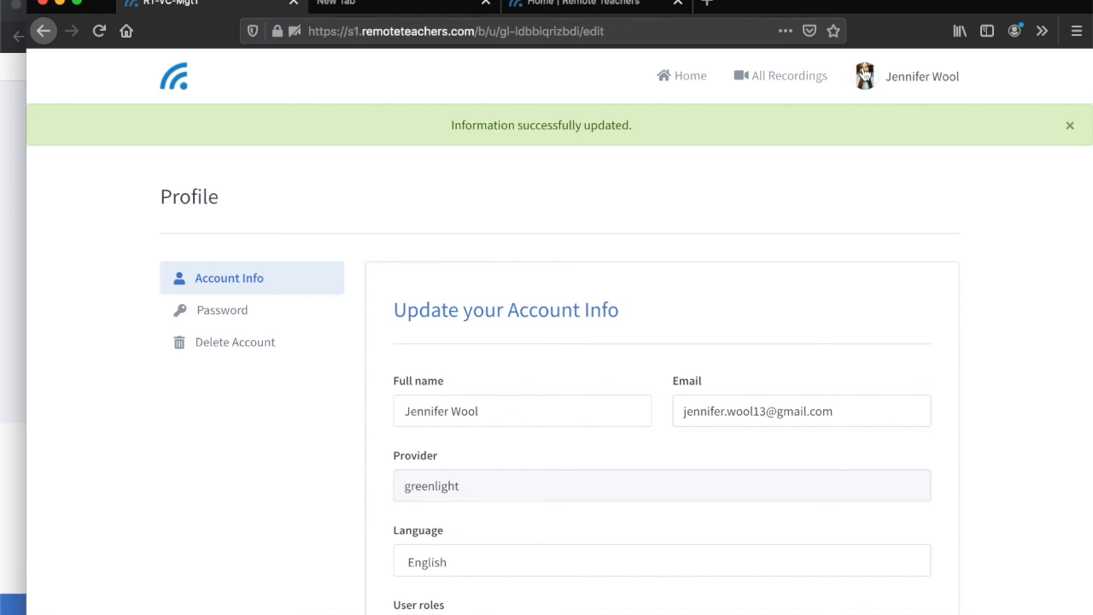
- Sign out of the host's account
left_click(864, 75)
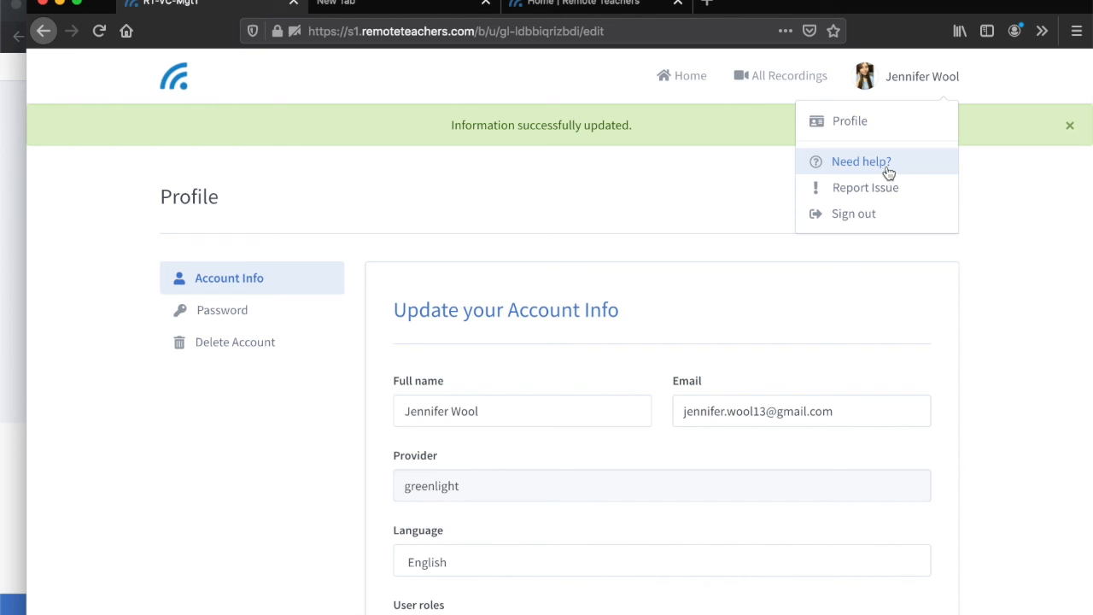
left_click(854, 214)
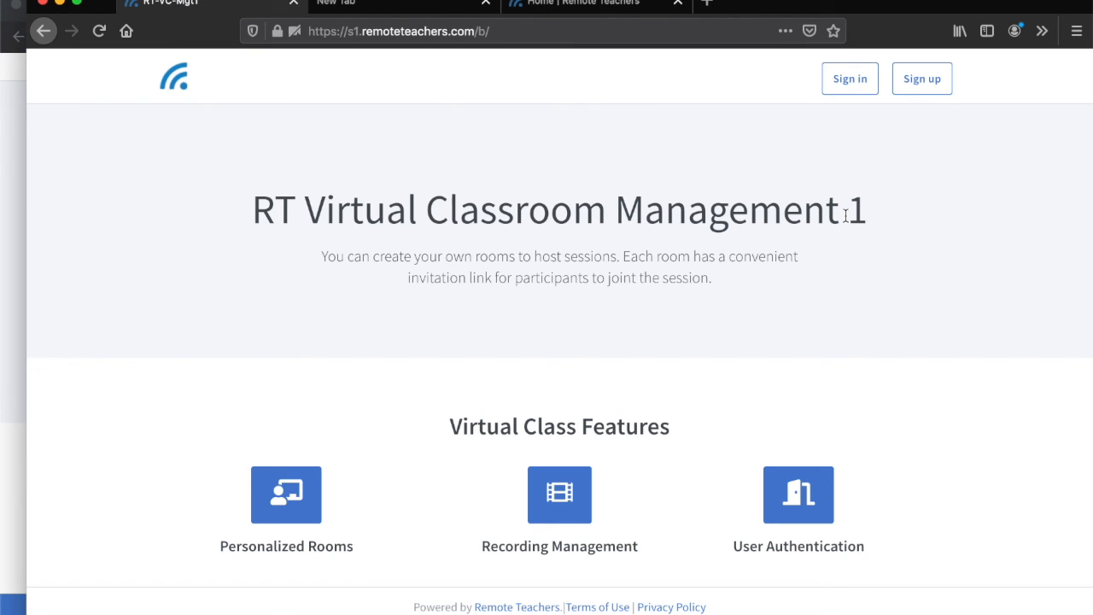